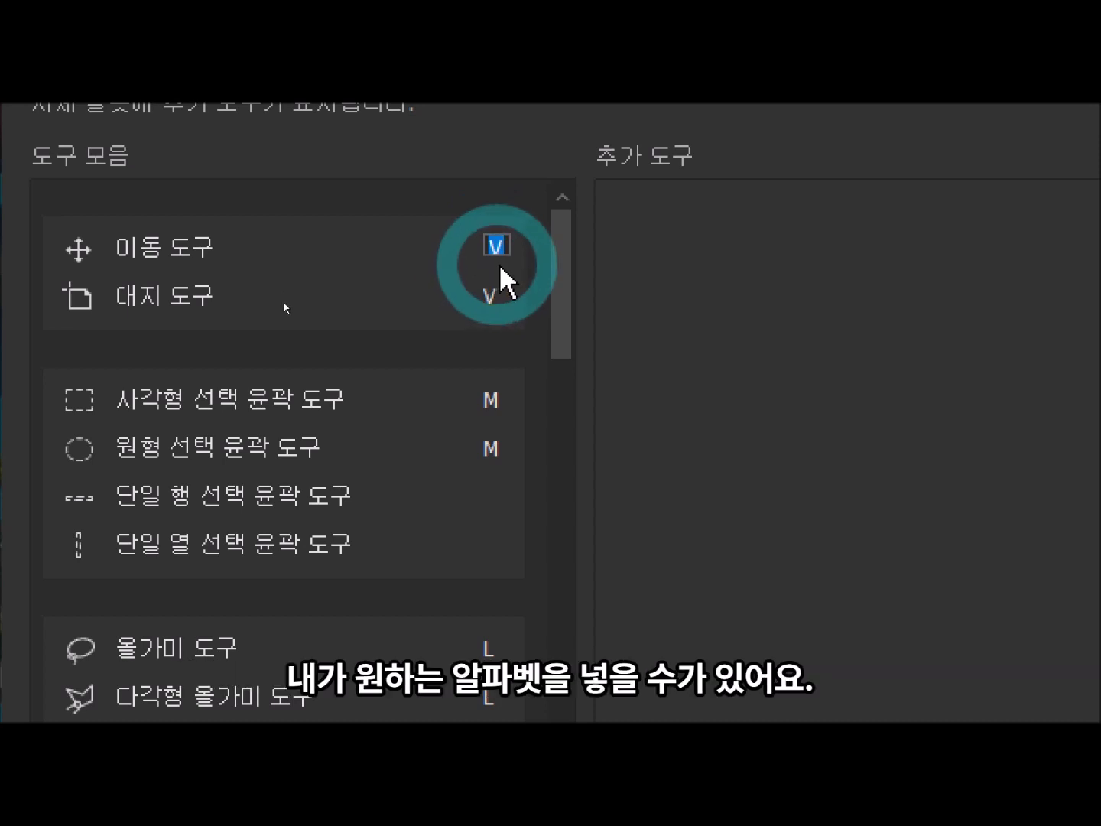
Try assigning the shortcuts A to the Move tool, S to the Artboard tool and D to the Rectangular Marquee tool
{"action": "type", "text": "A"}
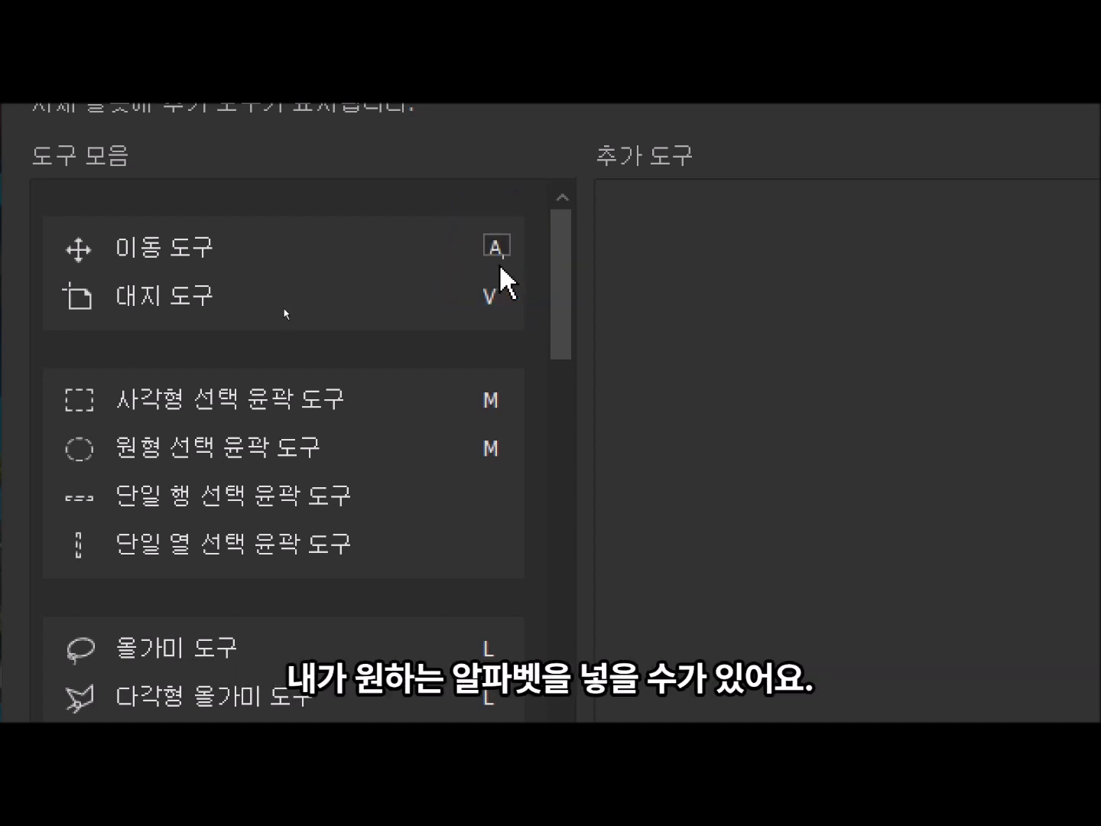
{"action": "left_click", "coordinate": [493, 297]}
{"action": "type", "text": "s"}
{"action": "left_click", "coordinate": [494, 399]}
{"action": "type", "text": "d"}
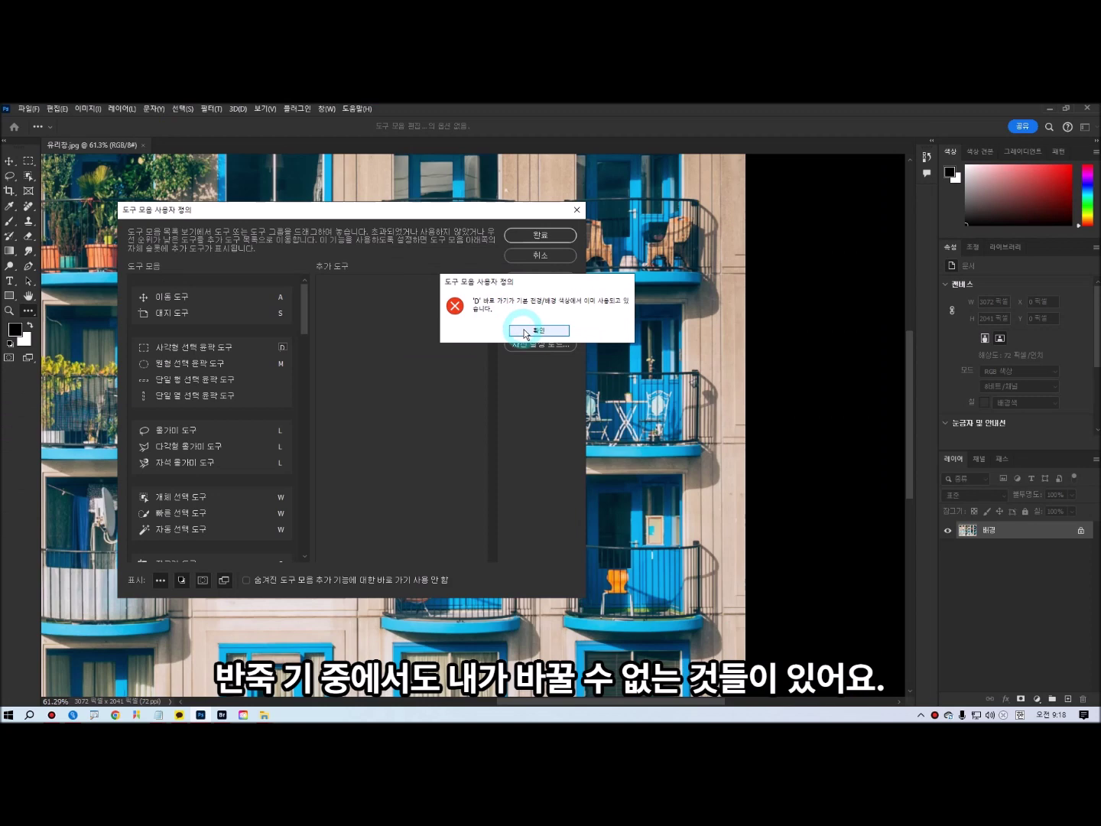
{"action": "left_click", "coordinate": [535, 330]}
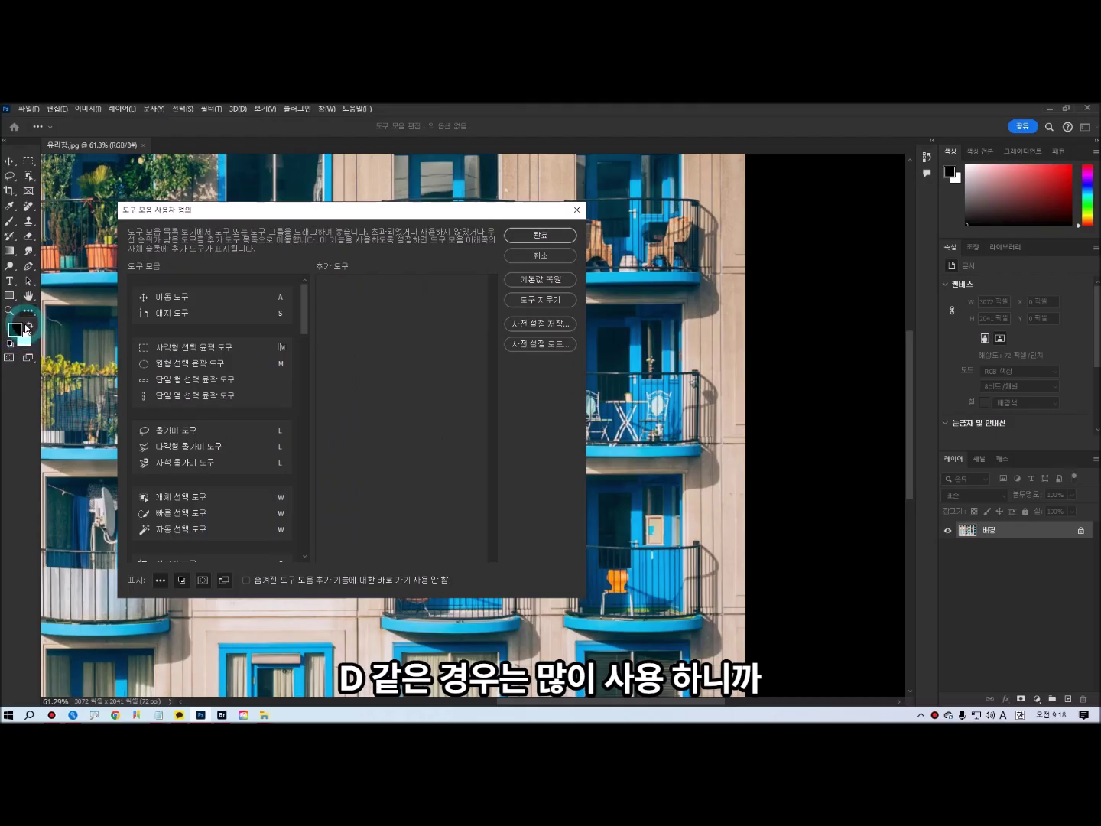
Set the Move tool's shortcut back to V, and try assigning F to it instead
{"action": "left_click", "coordinate": [280, 299]}
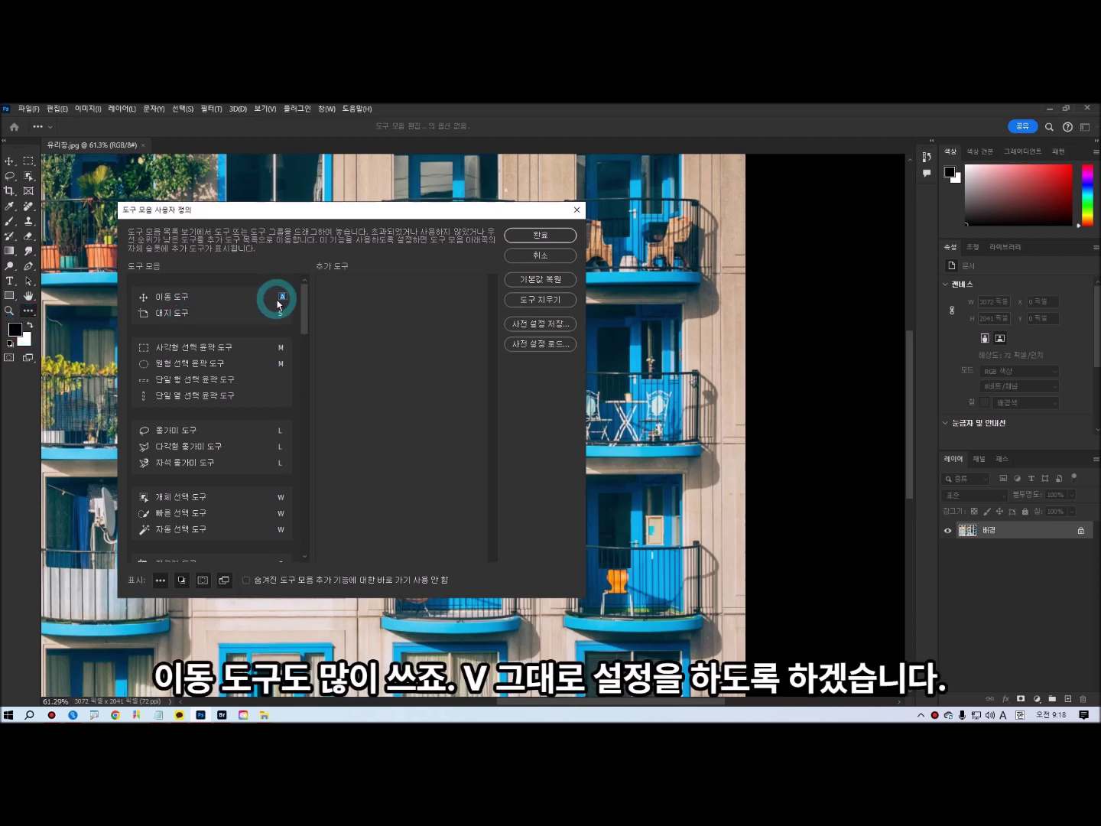
{"action": "type", "text": "V"}
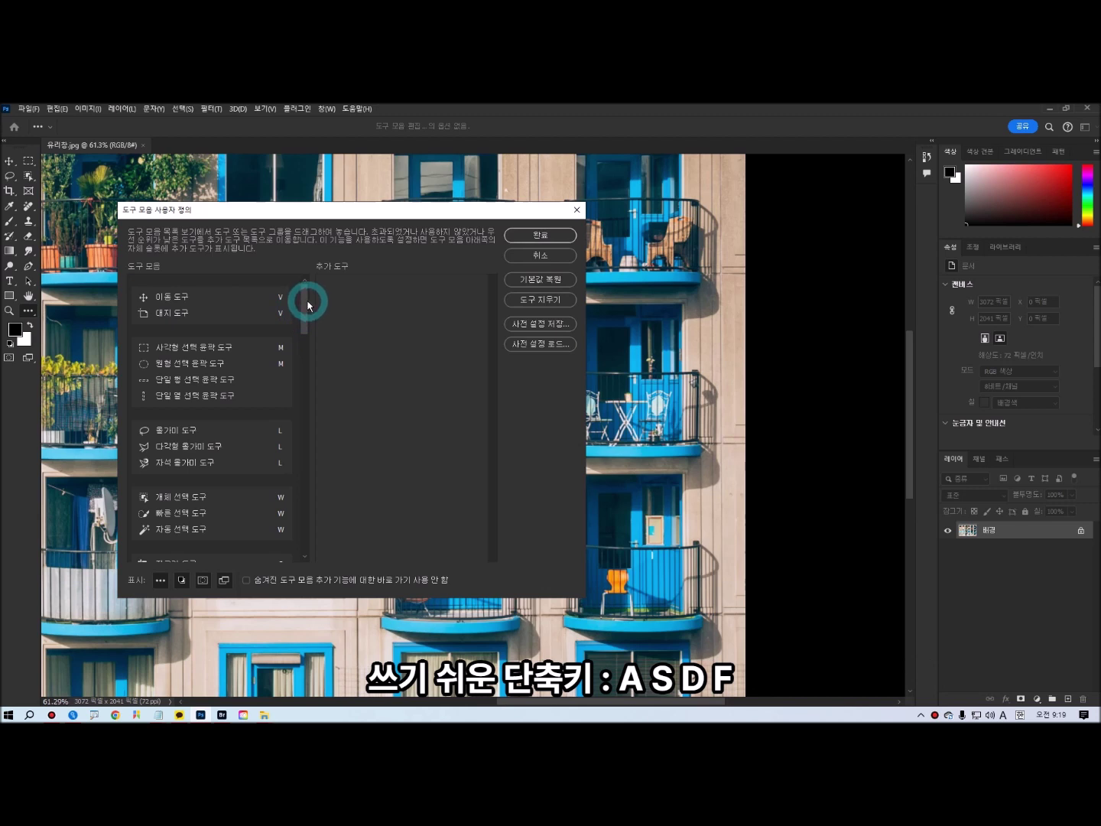
{"action": "left_click", "coordinate": [283, 299]}
{"action": "type", "text": "F"}
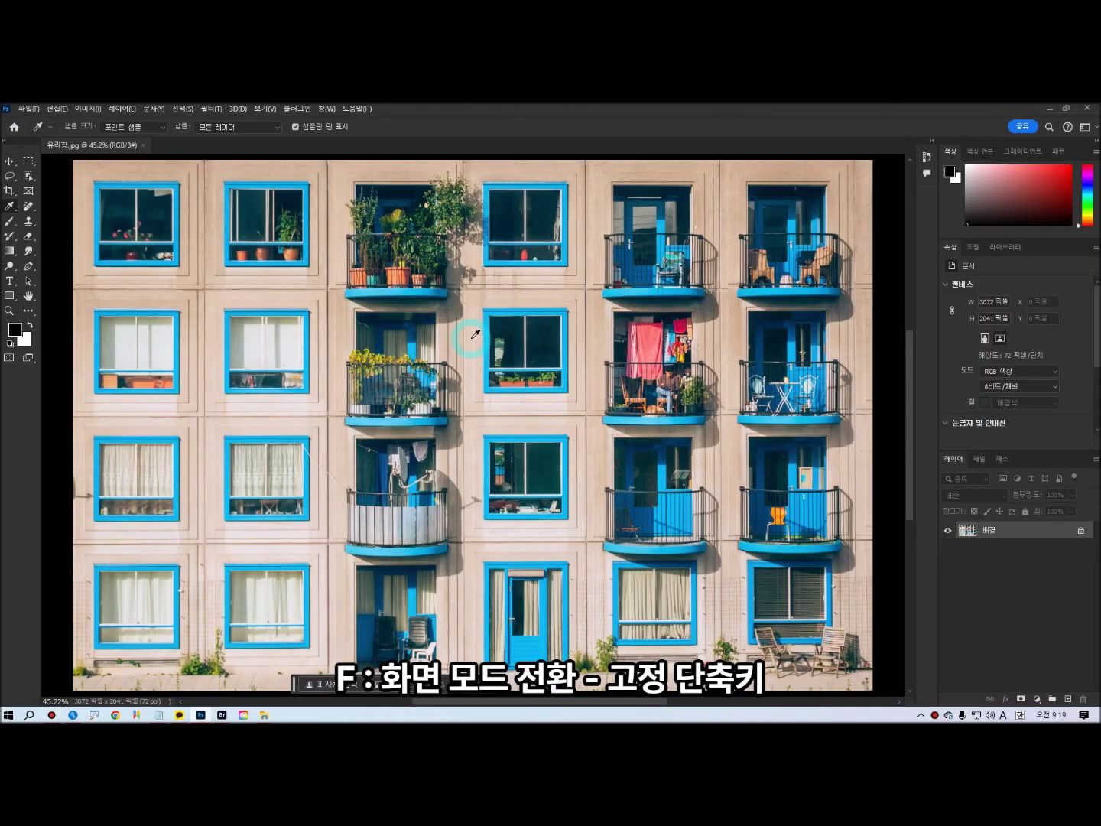
Reopen the toolbar customization and examine the shortcuts assigned to the Path Selection and Direct Selection tools
{"action": "left_click", "coordinate": [28, 310]}
{"action": "left_click", "coordinate": [61, 309]}
{"action": "left_click", "coordinate": [273, 368]}
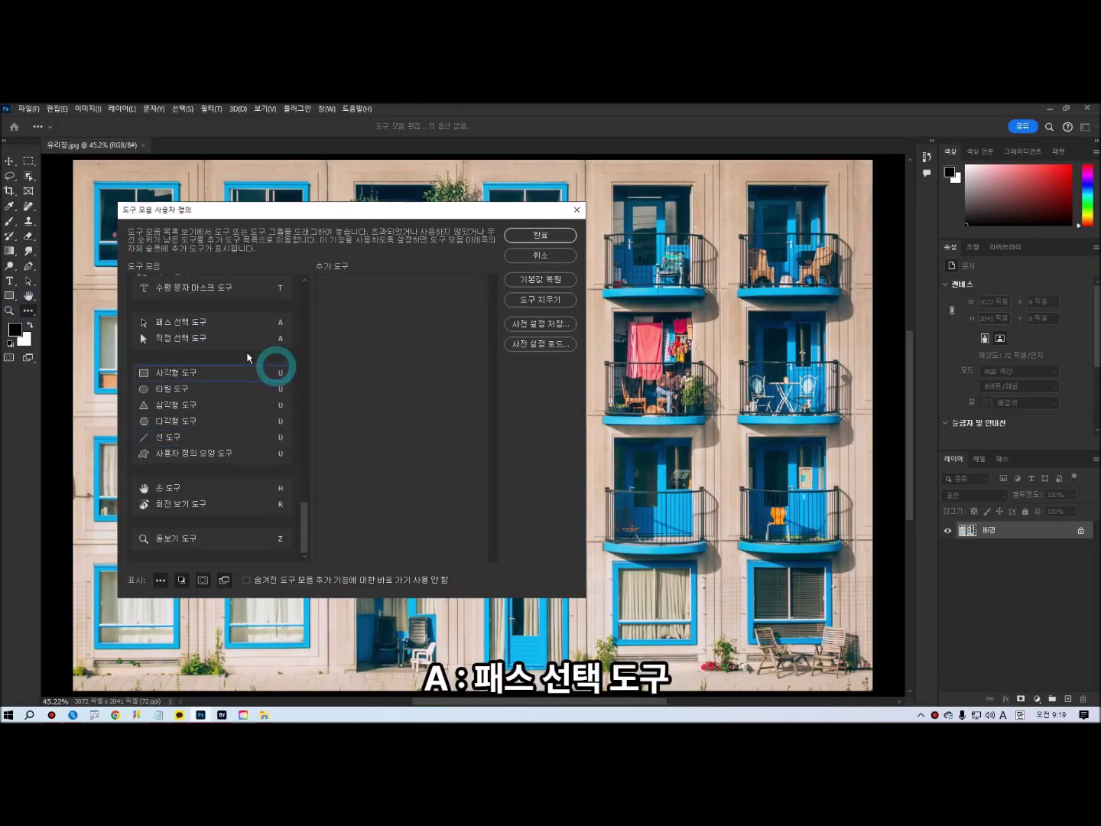
{"action": "left_click", "coordinate": [141, 324]}
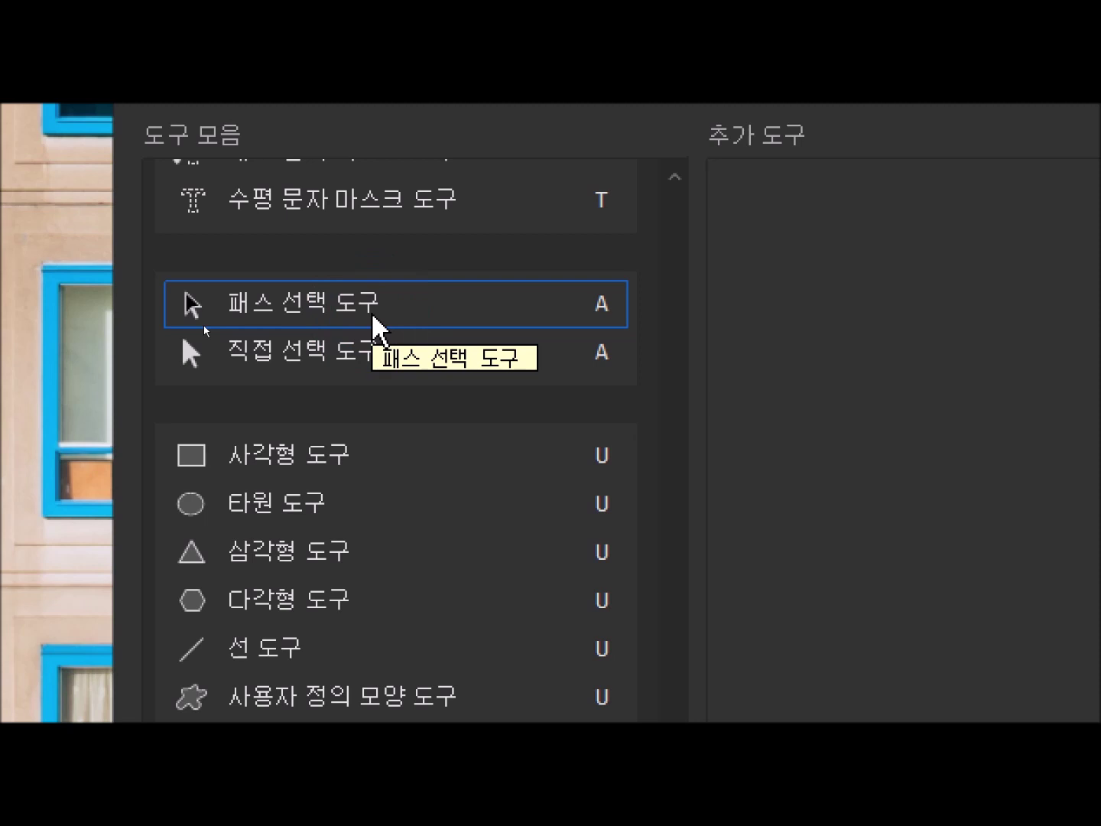
{"action": "left_click", "coordinate": [601, 305]}
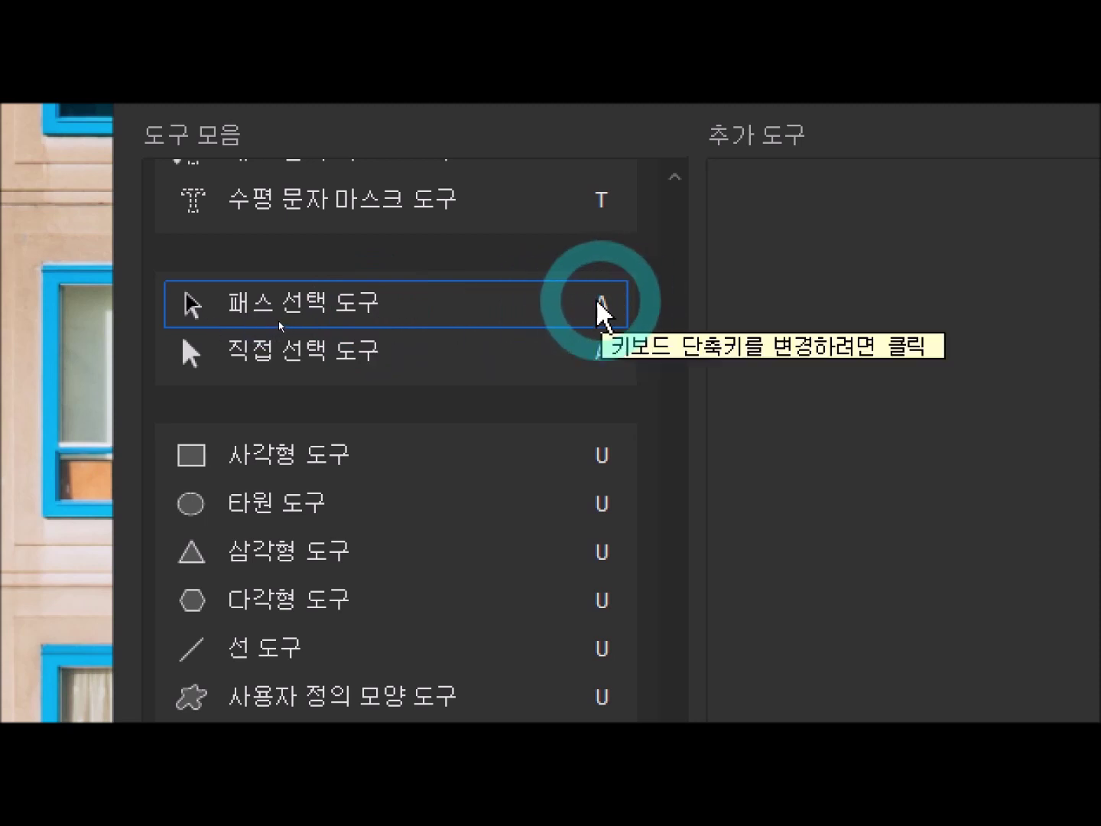
{"action": "left_click", "coordinate": [617, 364]}
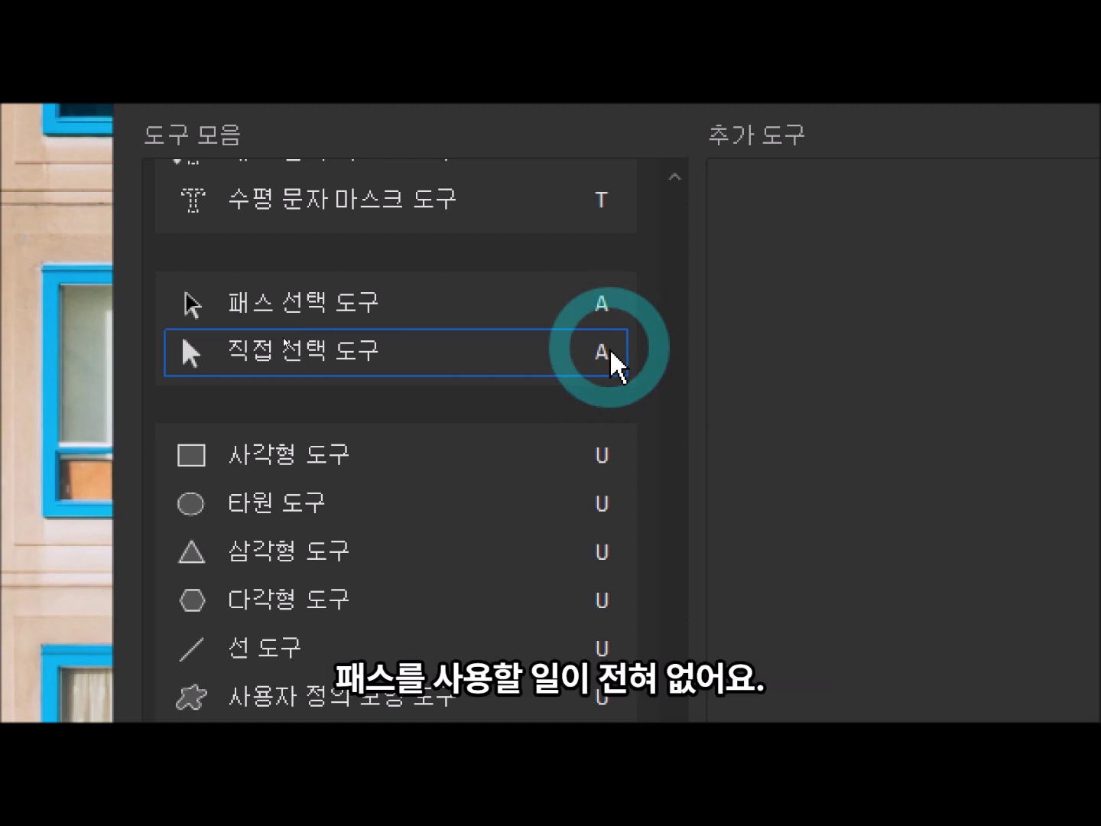
{"action": "left_click", "coordinate": [607, 302]}
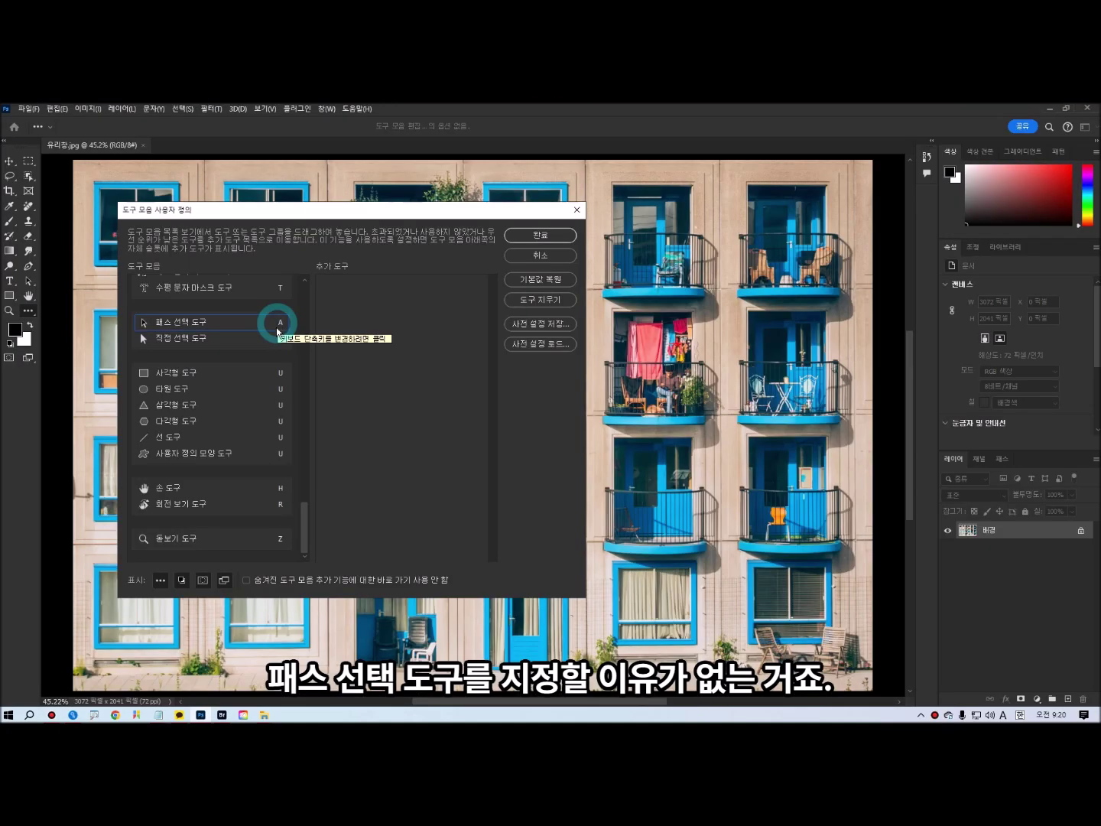
Assign the shortcut A to the Rectangular Marquee tool and finish customizing the toolbar
{"action": "left_click_drag", "start_coordinate": [305, 533], "coordinate": [304, 306]}
{"action": "left_click", "coordinate": [288, 366]}
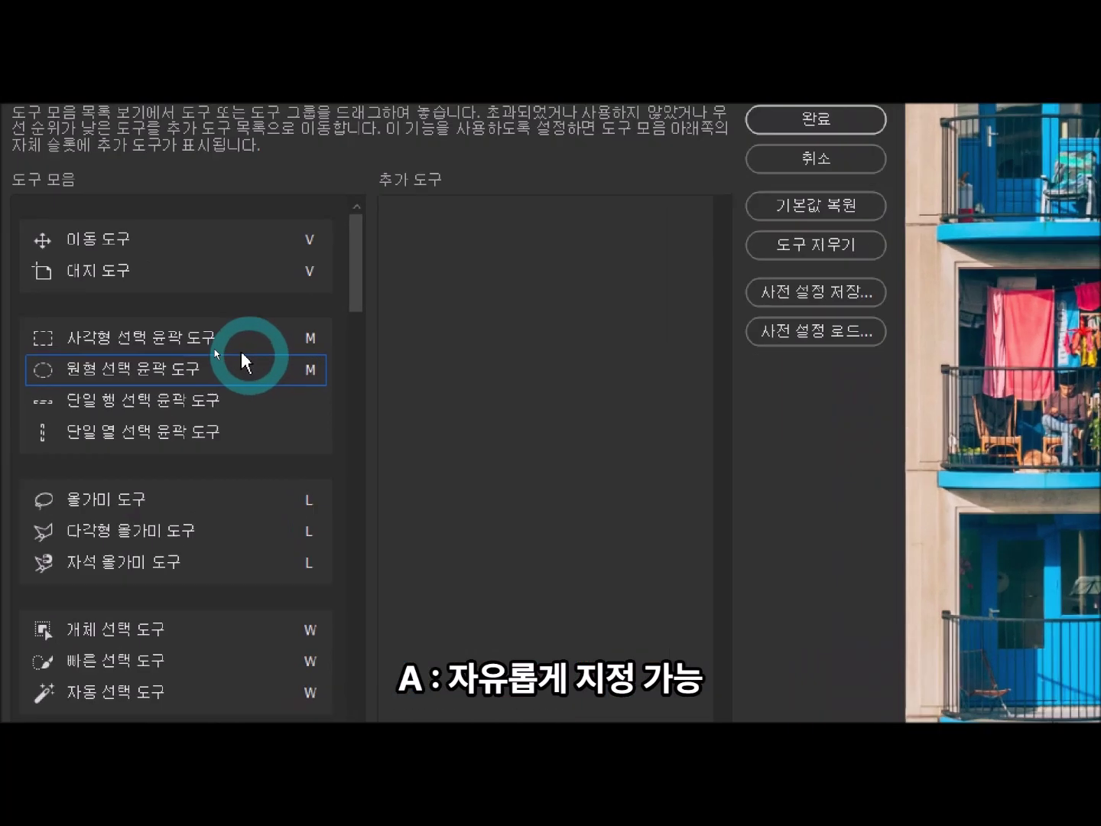
{"action": "left_click", "coordinate": [208, 348]}
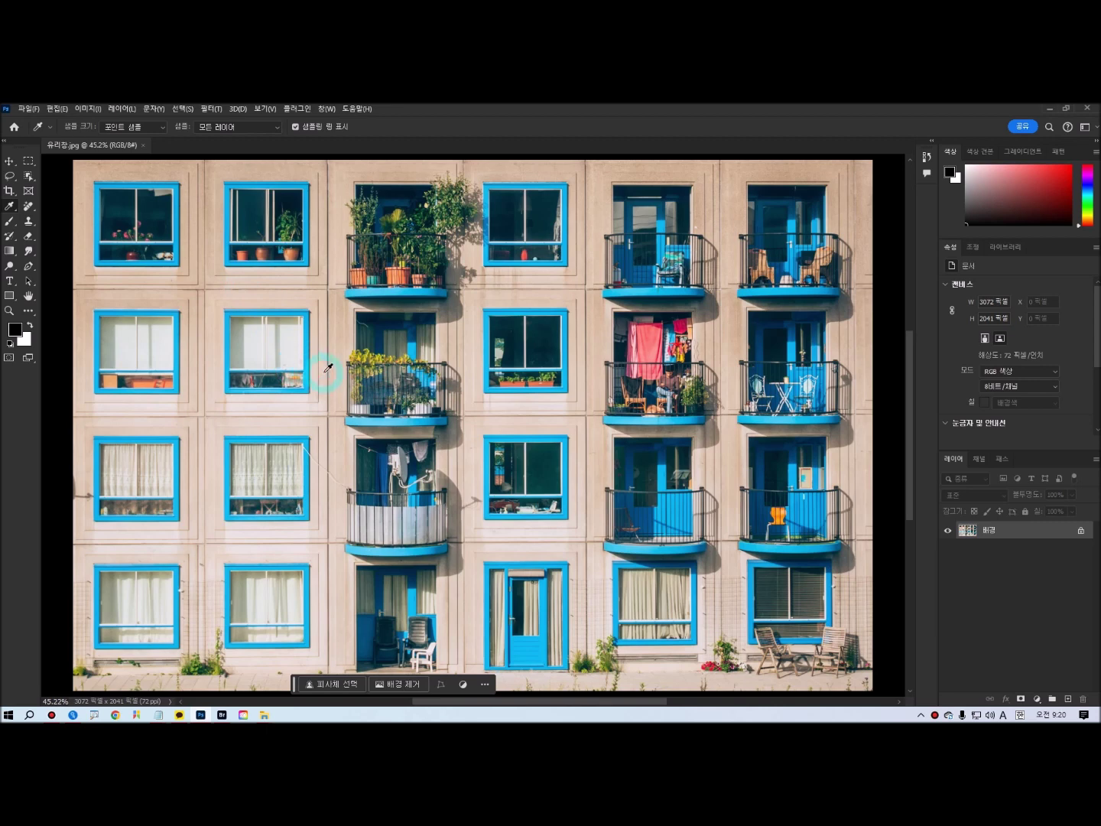
Draw a rectangular selection over the central balconies, and cycle through the tools sharing shortcut A back to the Rectangular Marquee tool
{"action": "key", "text": "m"}
{"action": "left_click_drag", "start_coordinate": [321, 281], "coordinate": [523, 479]}
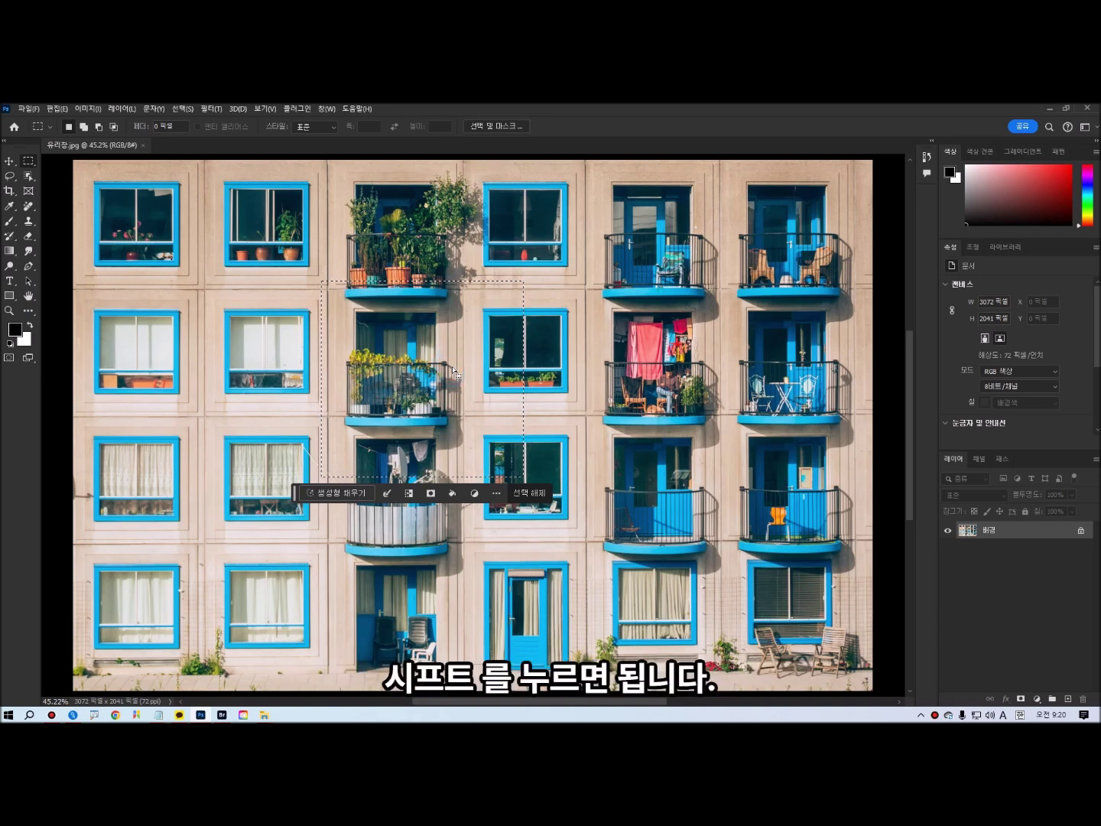
{"action": "key", "text": "shift+a"}
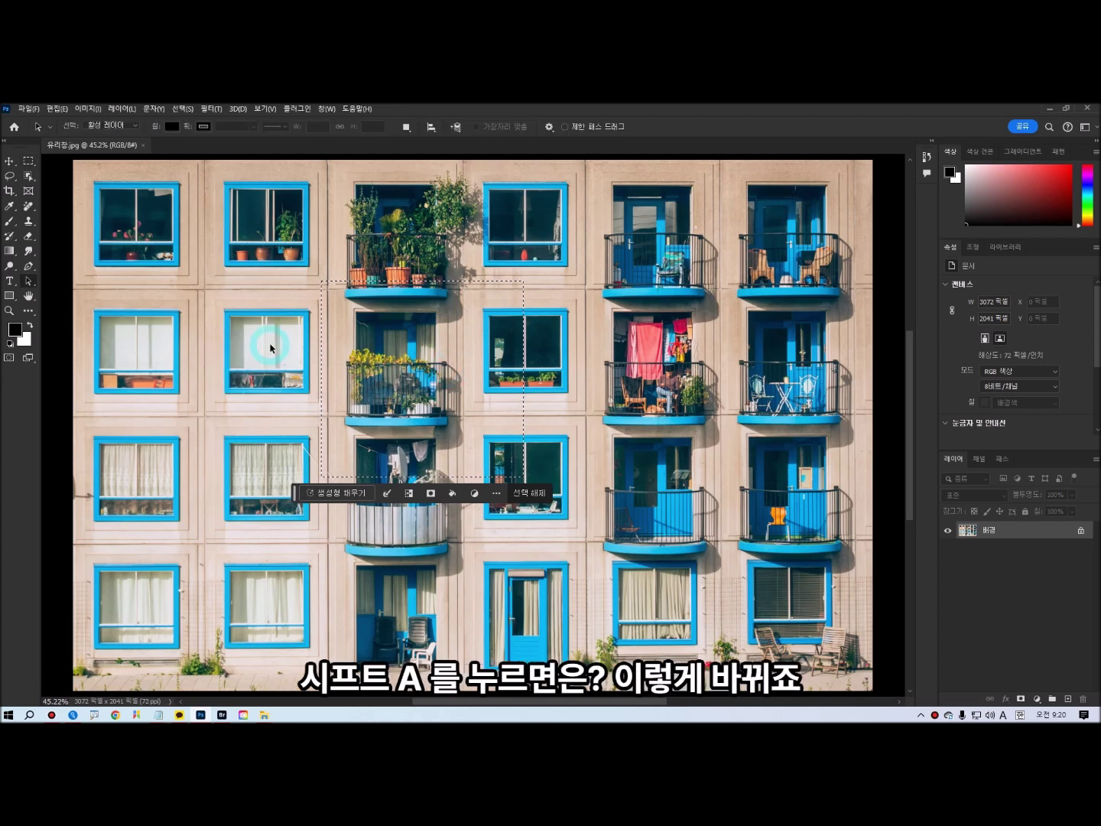
{"action": "key", "text": "shift+a"}
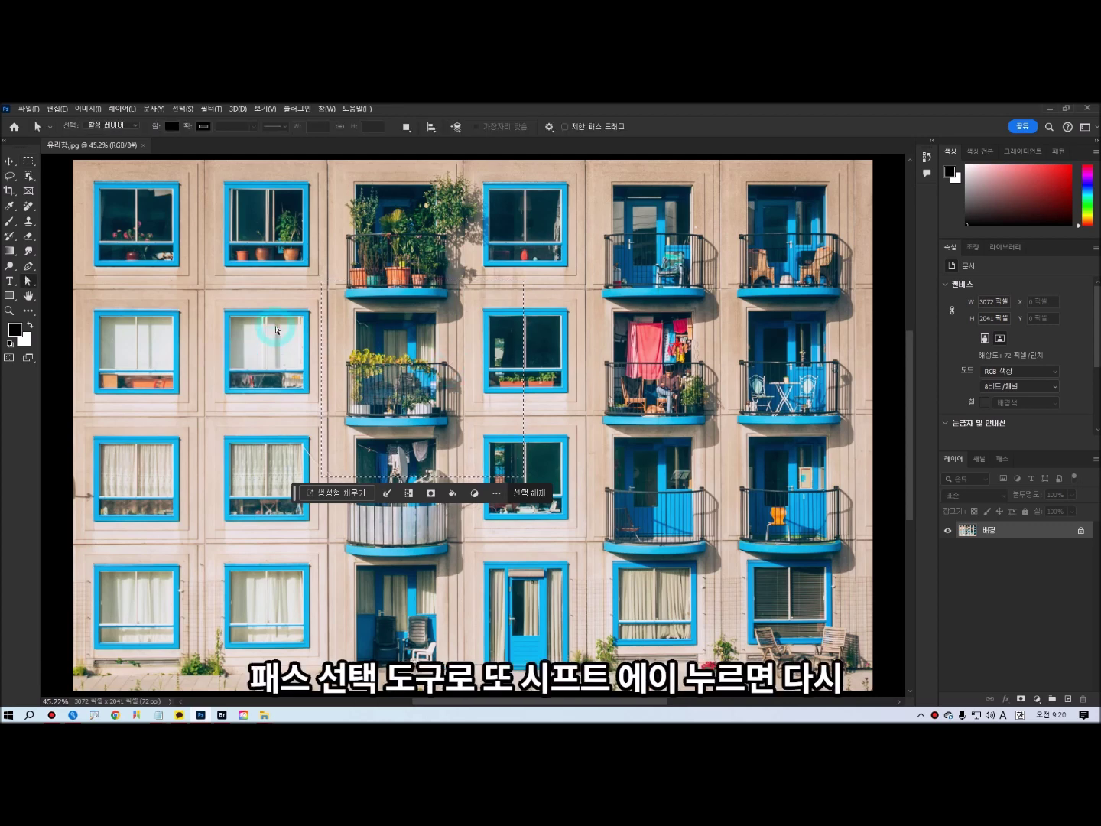
{"action": "key", "text": "m"}
Draw a new rectangular selection around the middle balcony and the window beside it, and deselect it
{"action": "left_click", "coordinate": [299, 273]}
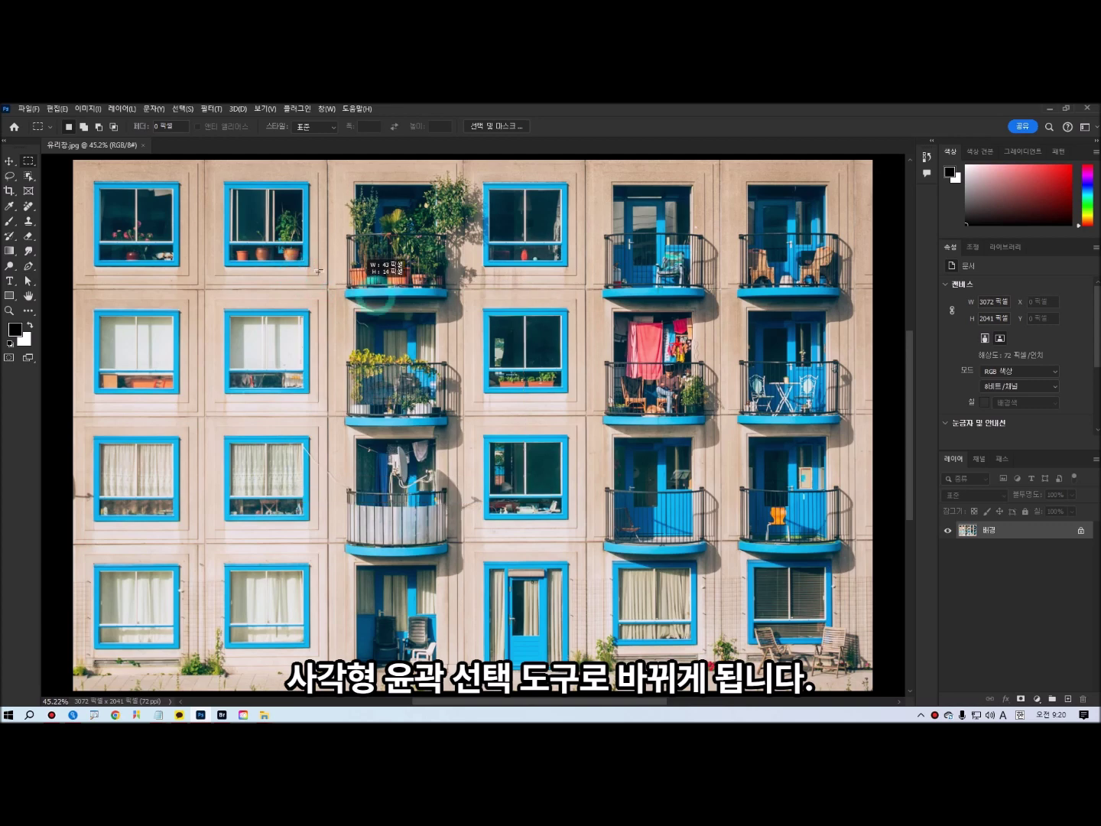
{"action": "left_click_drag", "start_coordinate": [306, 276], "coordinate": [506, 444]}
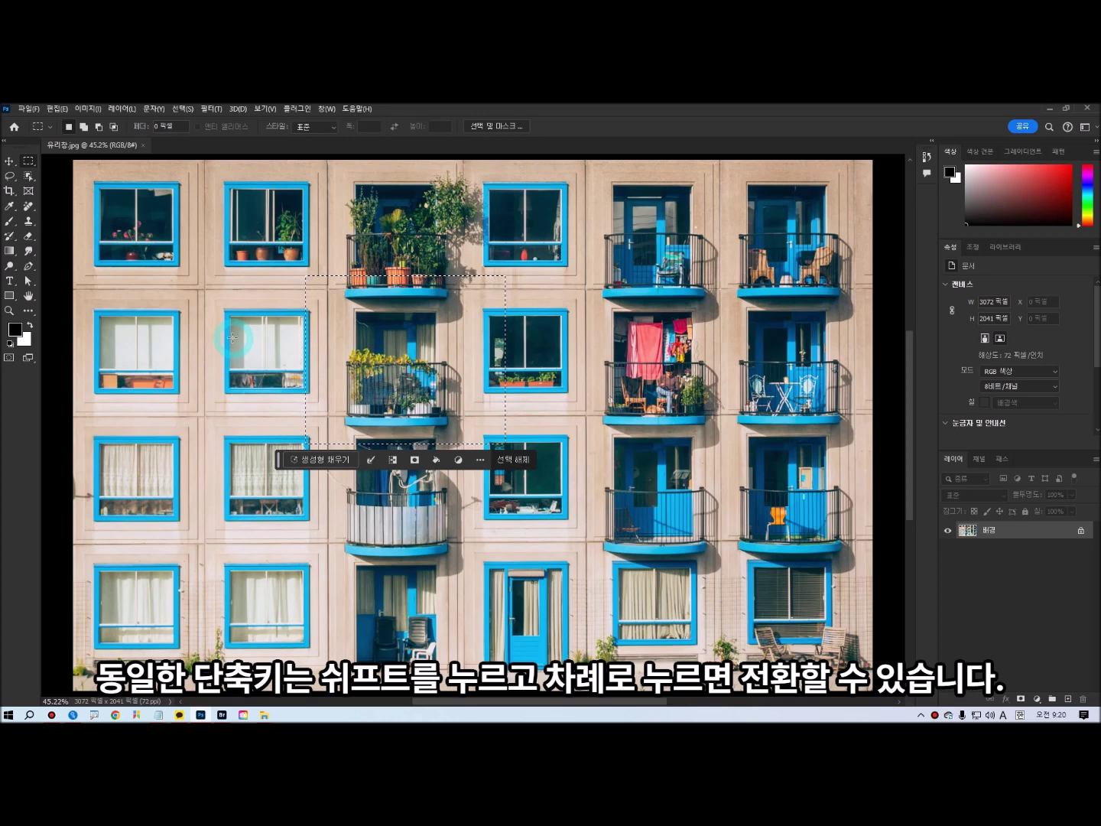
{"action": "left_click", "coordinate": [513, 459]}
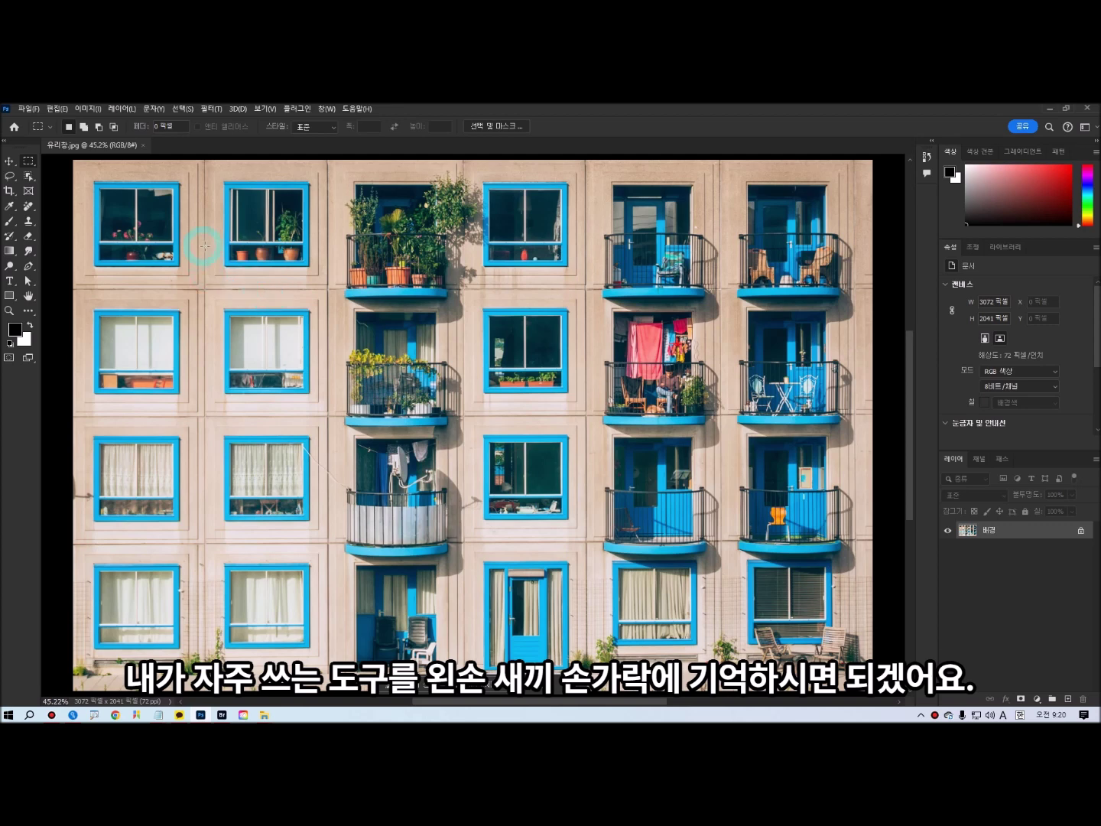
Reopen the toolbar customization and remove the A shortcut from the Path Selection and Direct Selection tools
{"action": "left_click", "coordinate": [28, 310]}
{"action": "left_click", "coordinate": [77, 310]}
{"action": "left_click", "coordinate": [197, 350]}
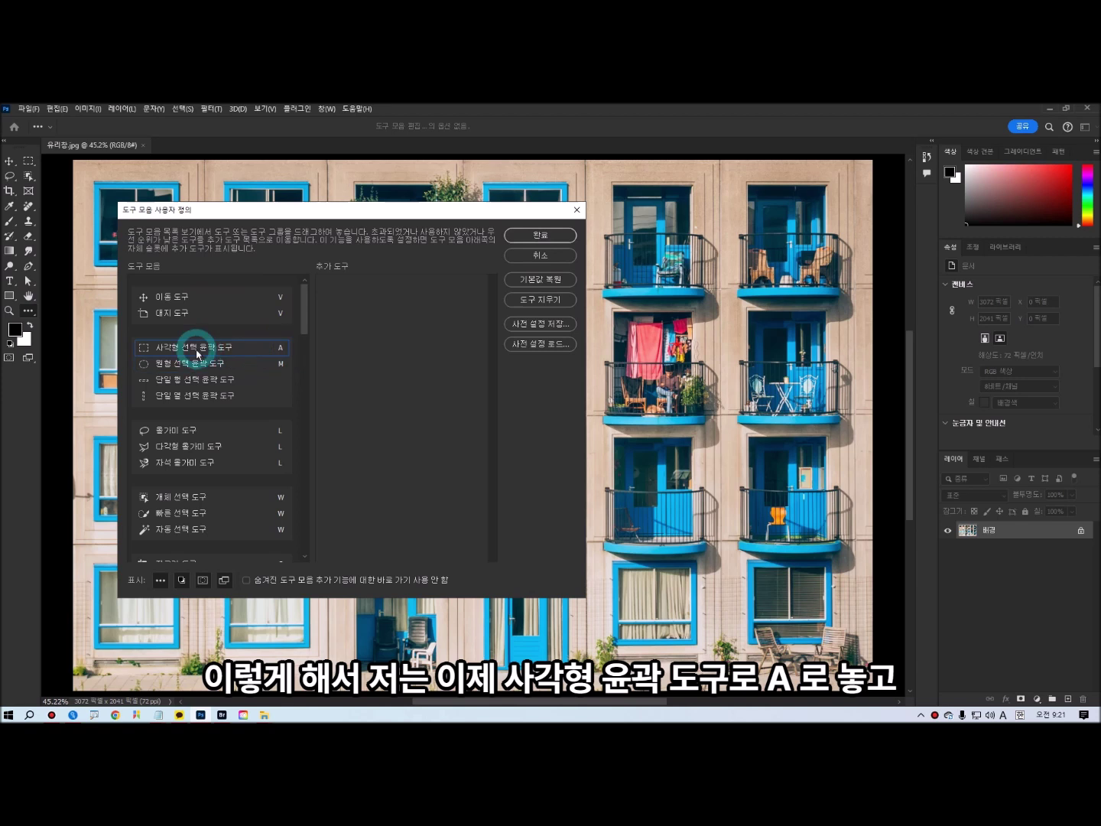
{"action": "scroll", "coordinate": [302, 322], "scroll_direction": "down", "scroll_amount": 10}
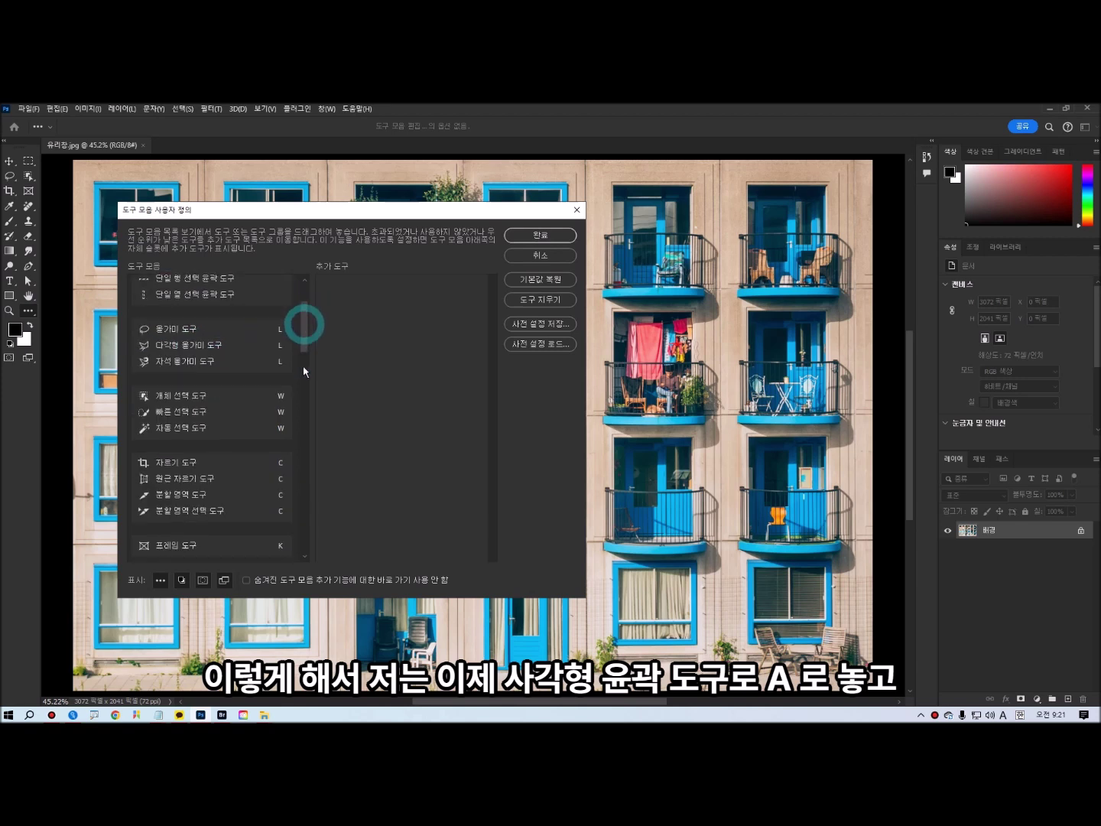
{"action": "left_click", "coordinate": [283, 334]}
{"action": "left_click", "coordinate": [280, 353]}
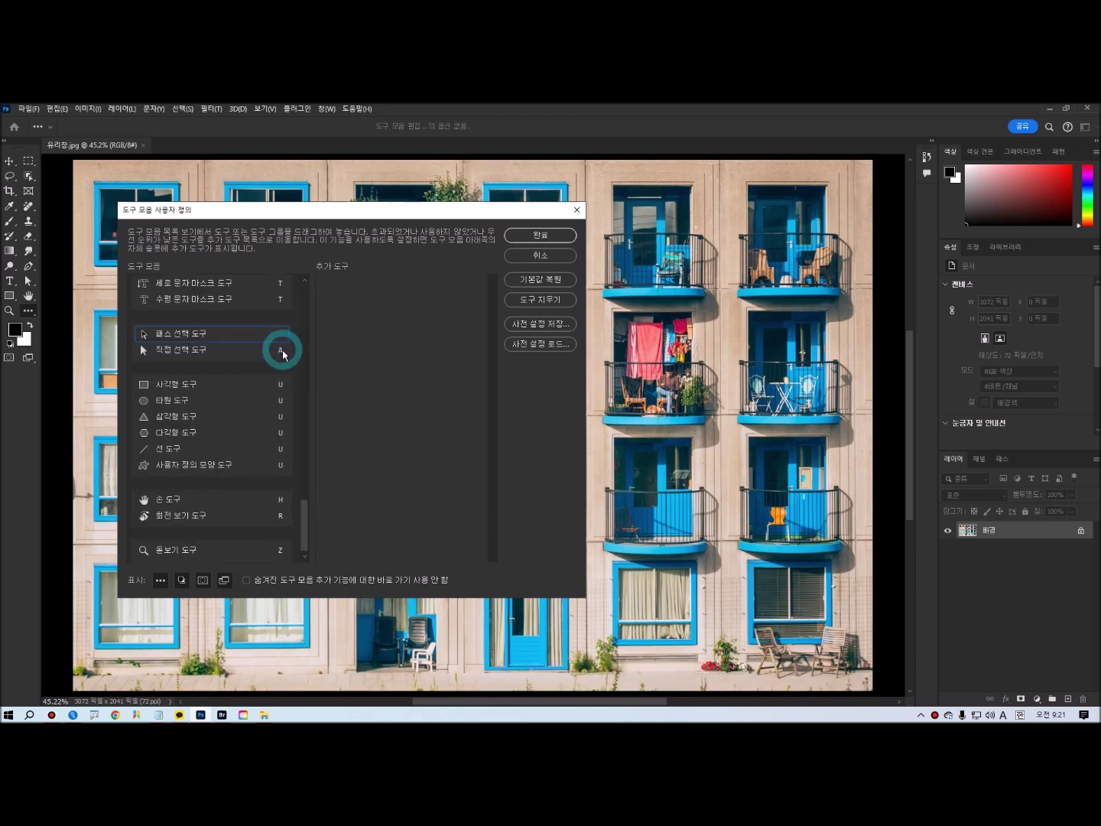
{"action": "left_click", "coordinate": [286, 372]}
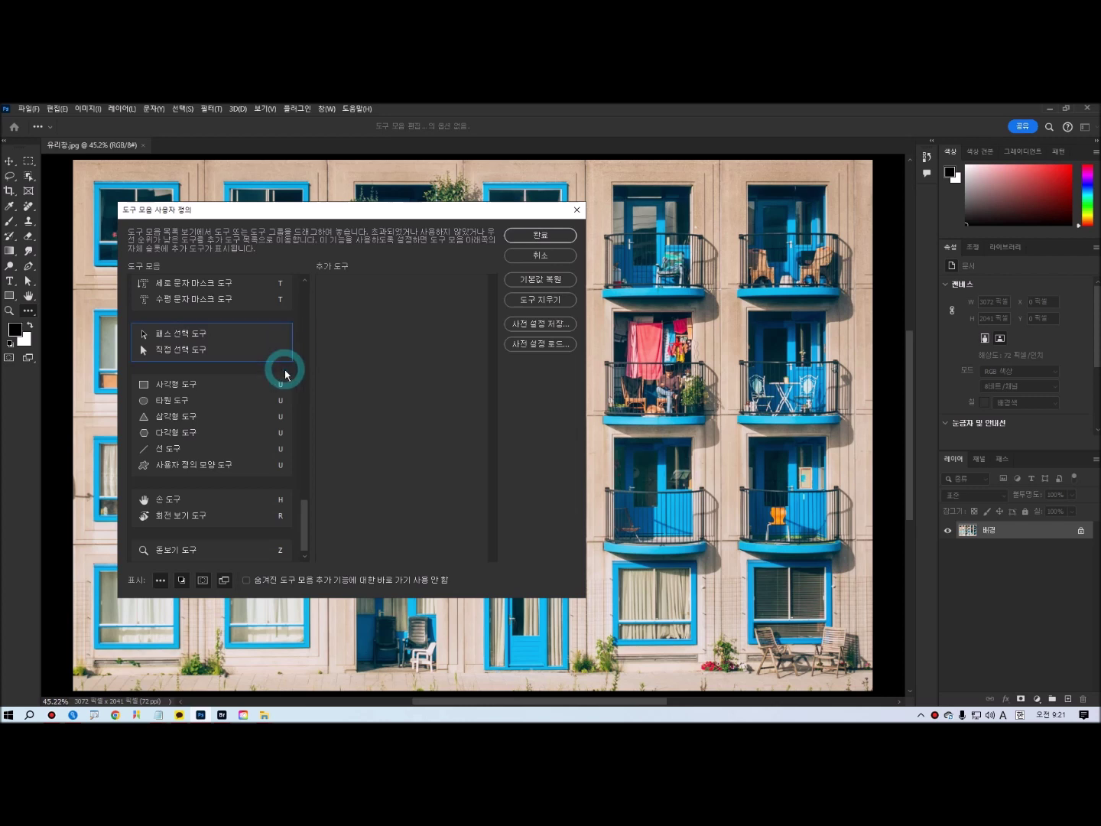
Assign the shortcut A to the Elliptical Marquee tool as well and finish customizing the toolbar
{"action": "left_click_drag", "start_coordinate": [303, 505], "coordinate": [302, 277]}
{"action": "left_click", "coordinate": [232, 346]}
{"action": "left_click", "coordinate": [190, 352]}
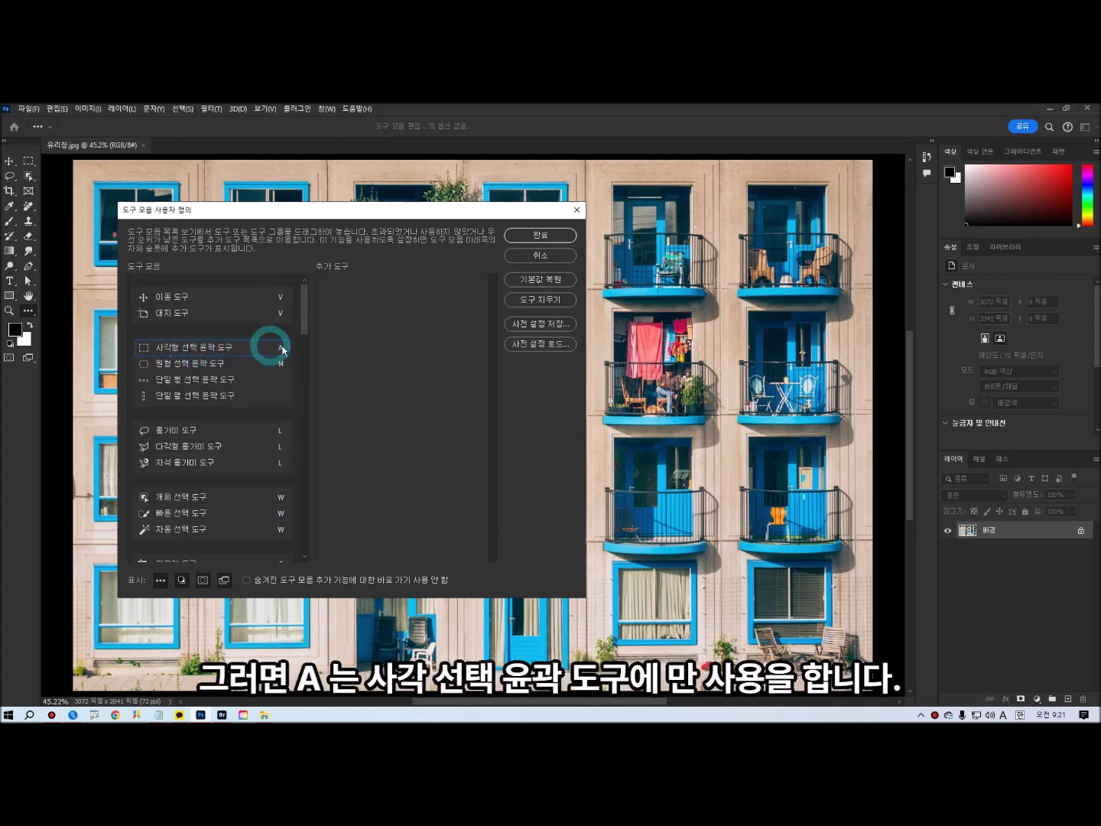
{"action": "left_click", "coordinate": [229, 363]}
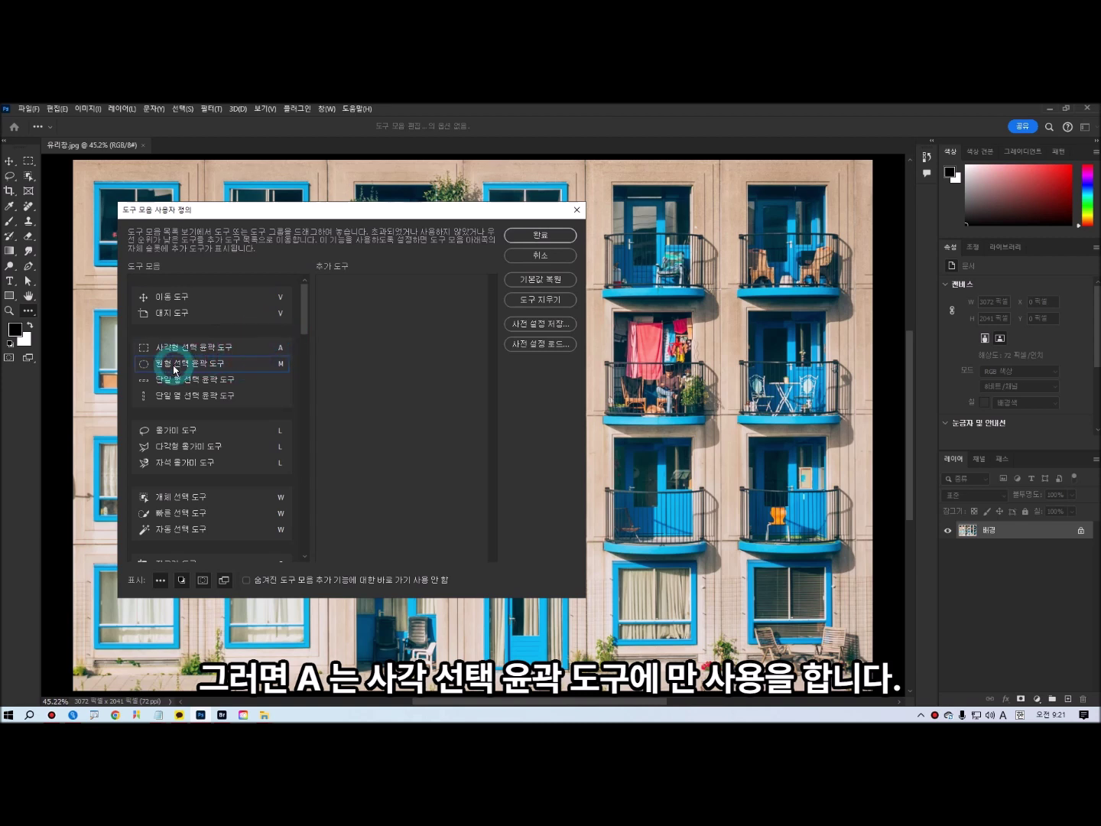
{"action": "left_click", "coordinate": [278, 365]}
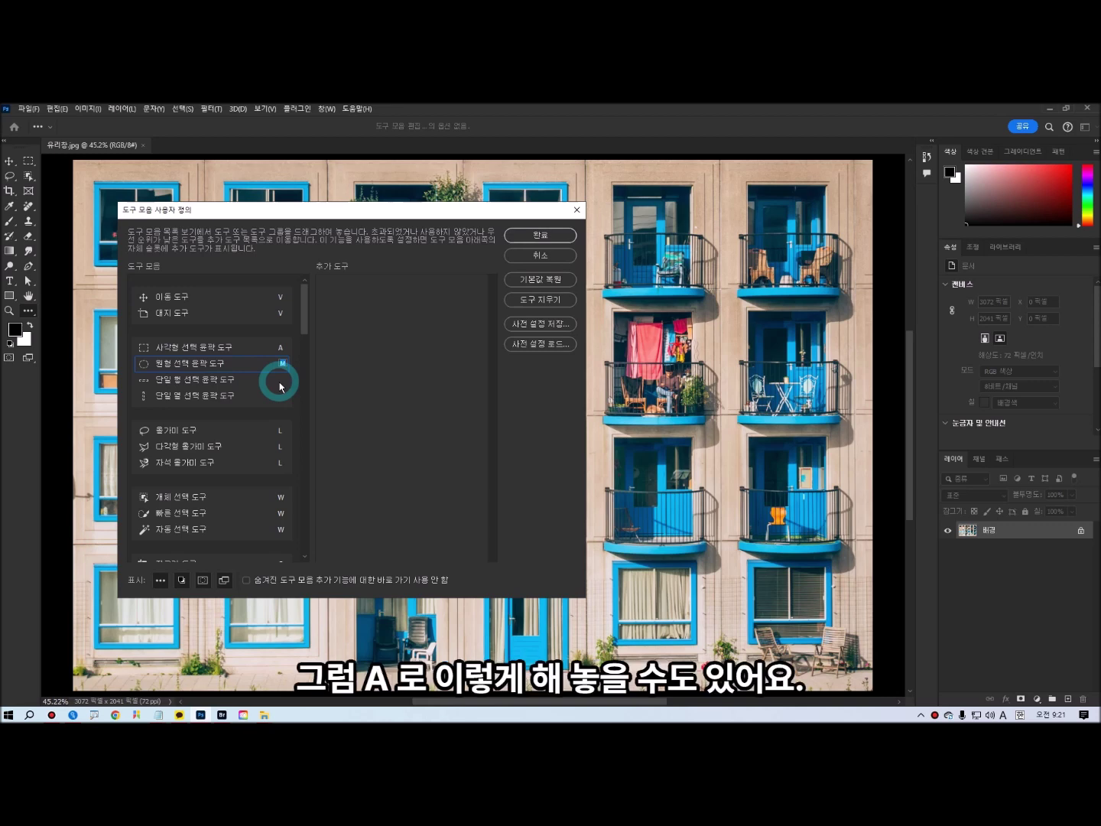
{"action": "left_click", "coordinate": [289, 332]}
{"action": "left_click", "coordinate": [518, 238]}
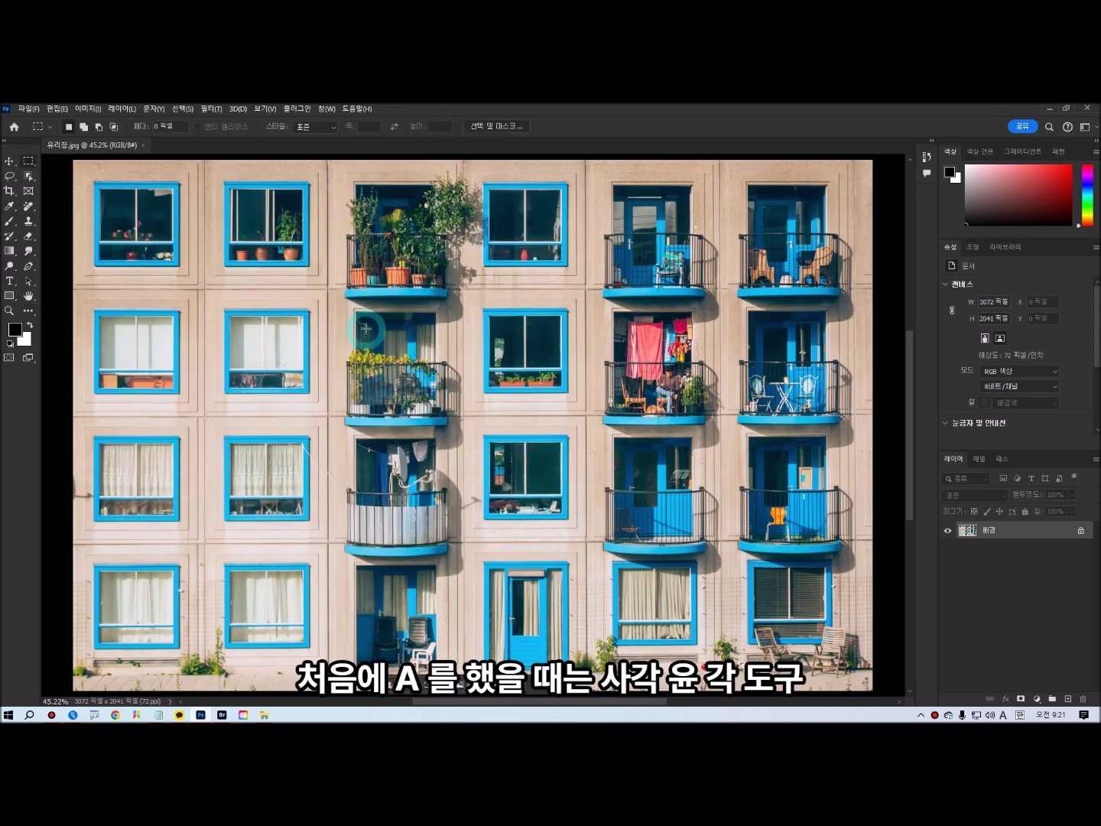
Draw a rectangular selection over the central balconies, and try the Elliptical Marquee tool by selecting the balconies on the building's right side
{"action": "left_click_drag", "start_coordinate": [278, 255], "coordinate": [526, 495]}
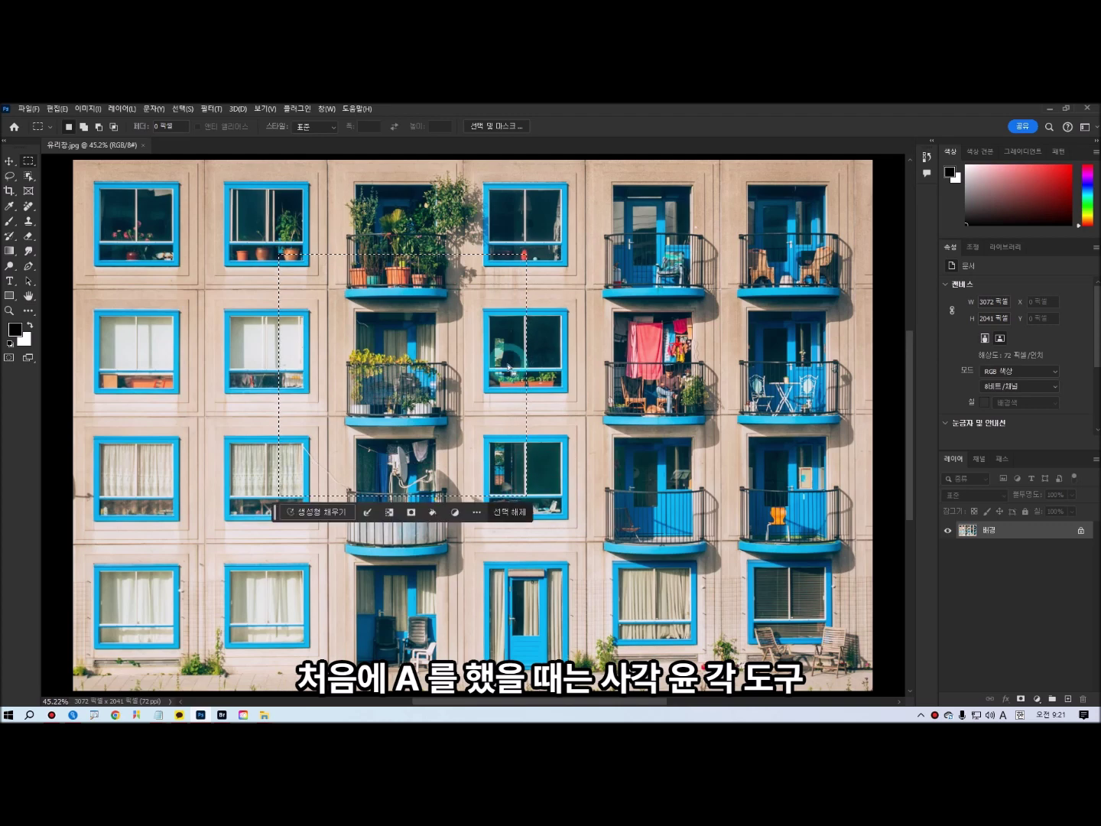
{"action": "key", "text": "shift+a"}
{"action": "left_click_drag", "start_coordinate": [587, 286], "coordinate": [788, 506]}
{"action": "left_click_drag", "start_coordinate": [695, 403], "coordinate": [315, 375]}
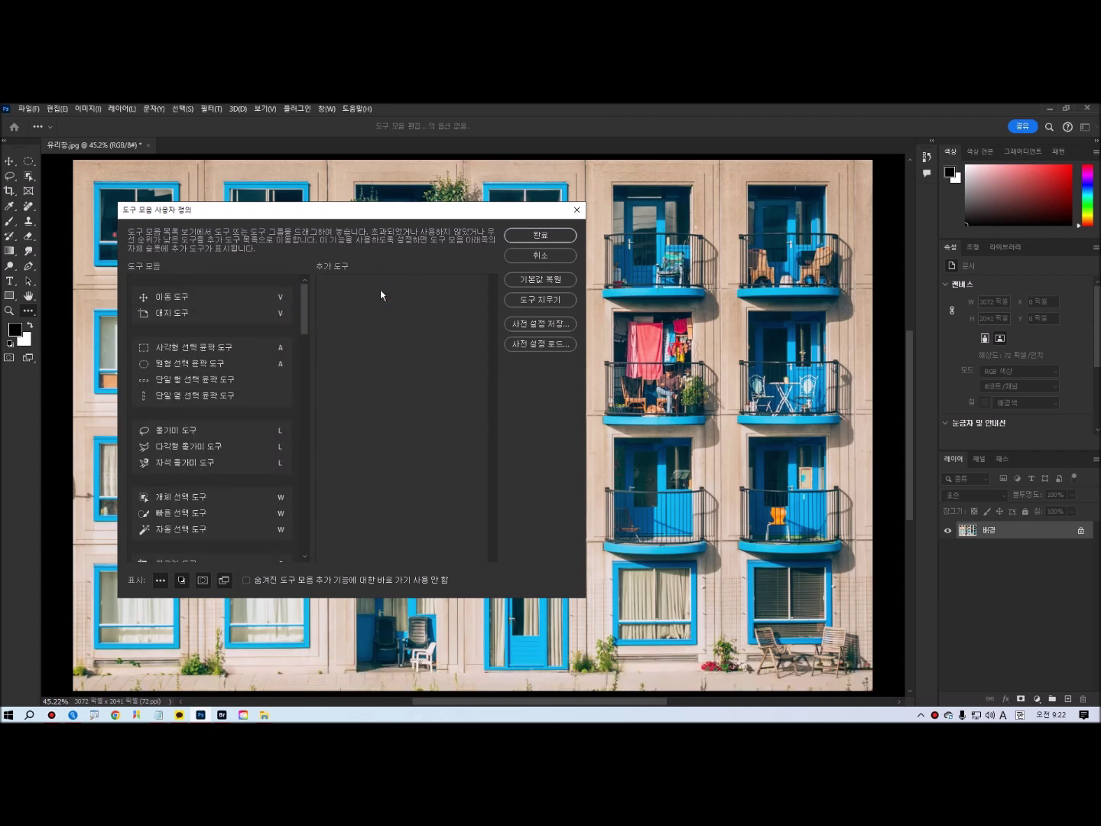
Clear the toolbar in its customization dialog by moving all tools to the extra tools at once
{"action": "mouse_move", "coordinate": [305, 309]}
{"action": "left_mouse_down"}
{"action": "mouse_move", "coordinate": [306, 351]}
{"action": "mouse_move", "coordinate": [305, 284]}
{"action": "left_mouse_up"}
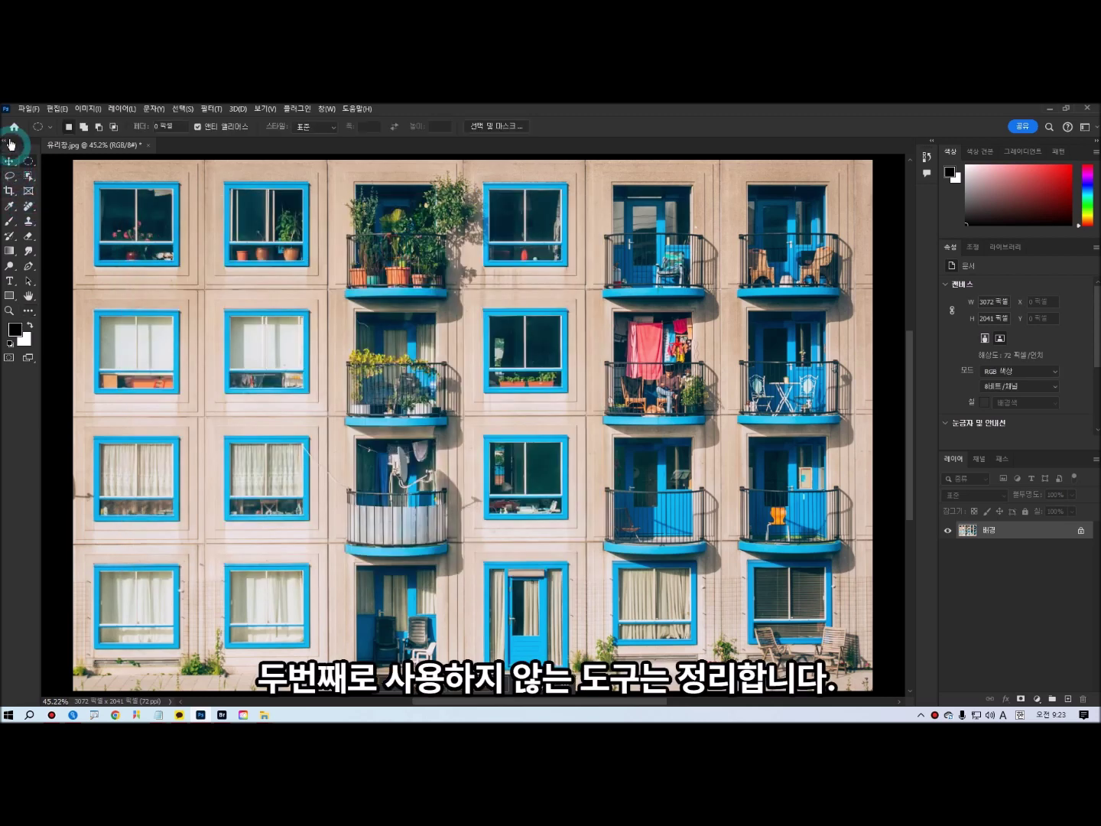
{"action": "right_click", "coordinate": [10, 191]}
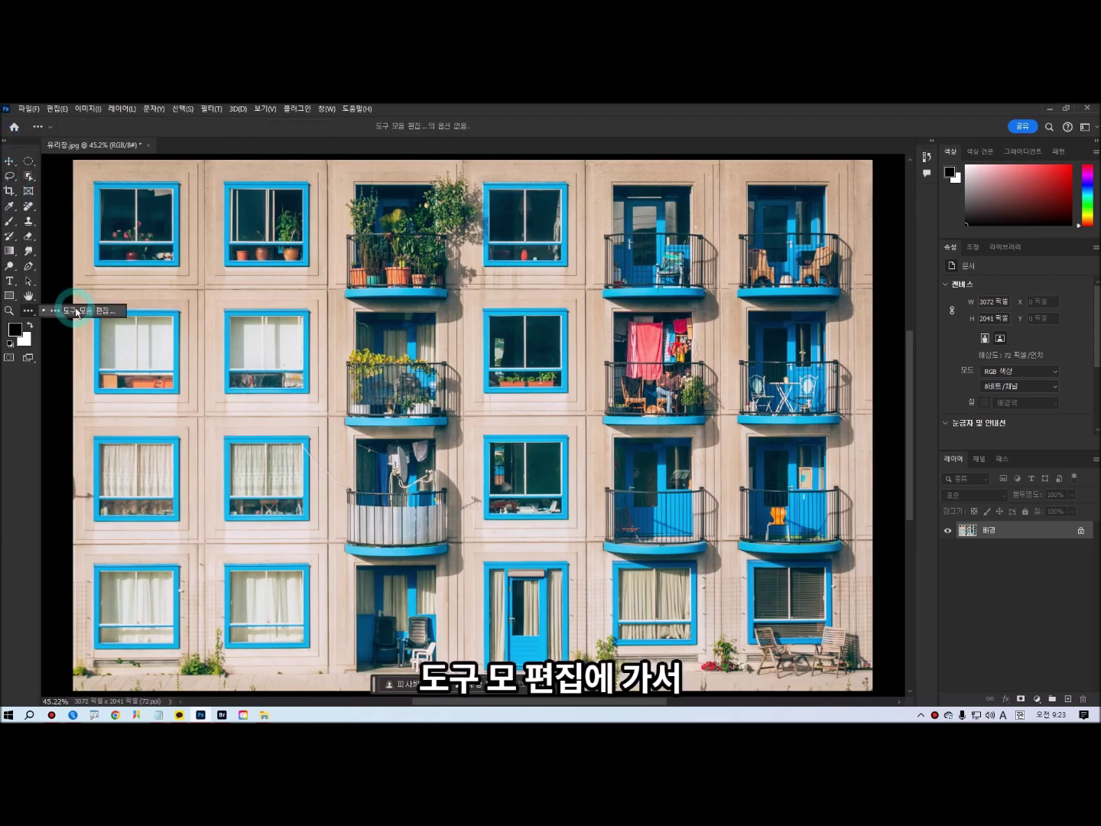
{"action": "left_click", "coordinate": [80, 309]}
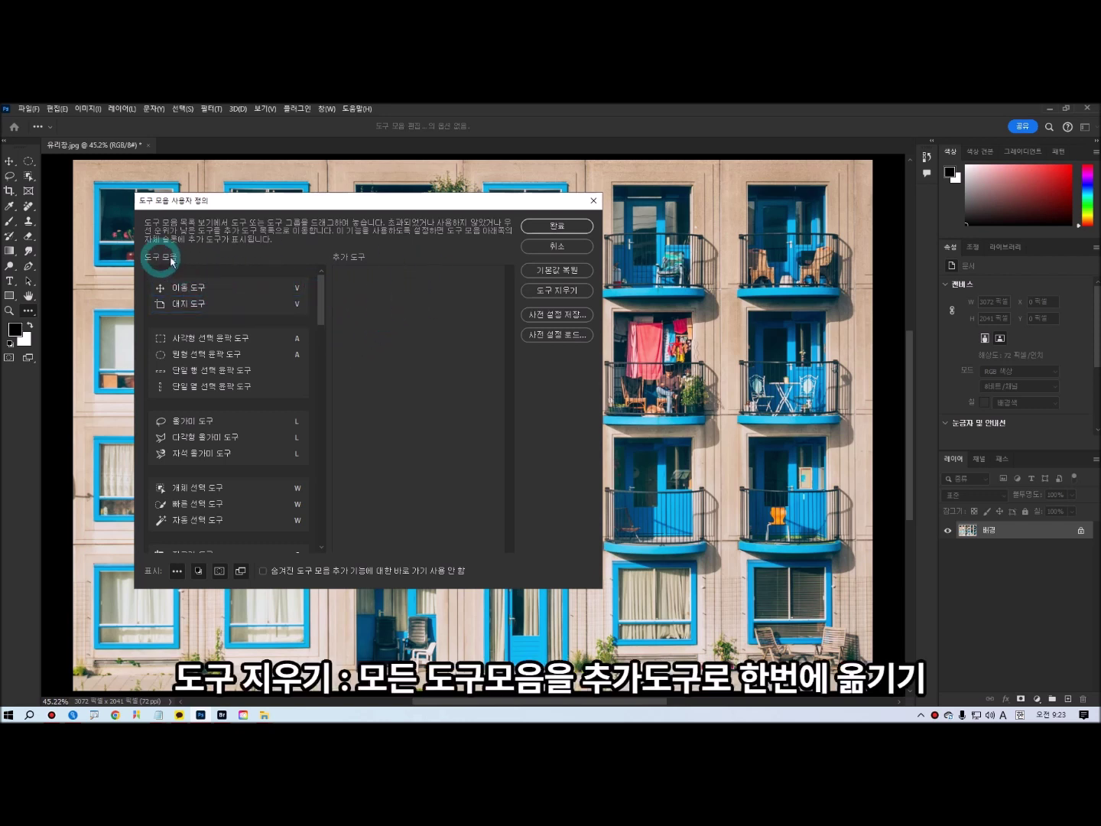
{"action": "left_click", "coordinate": [557, 290]}
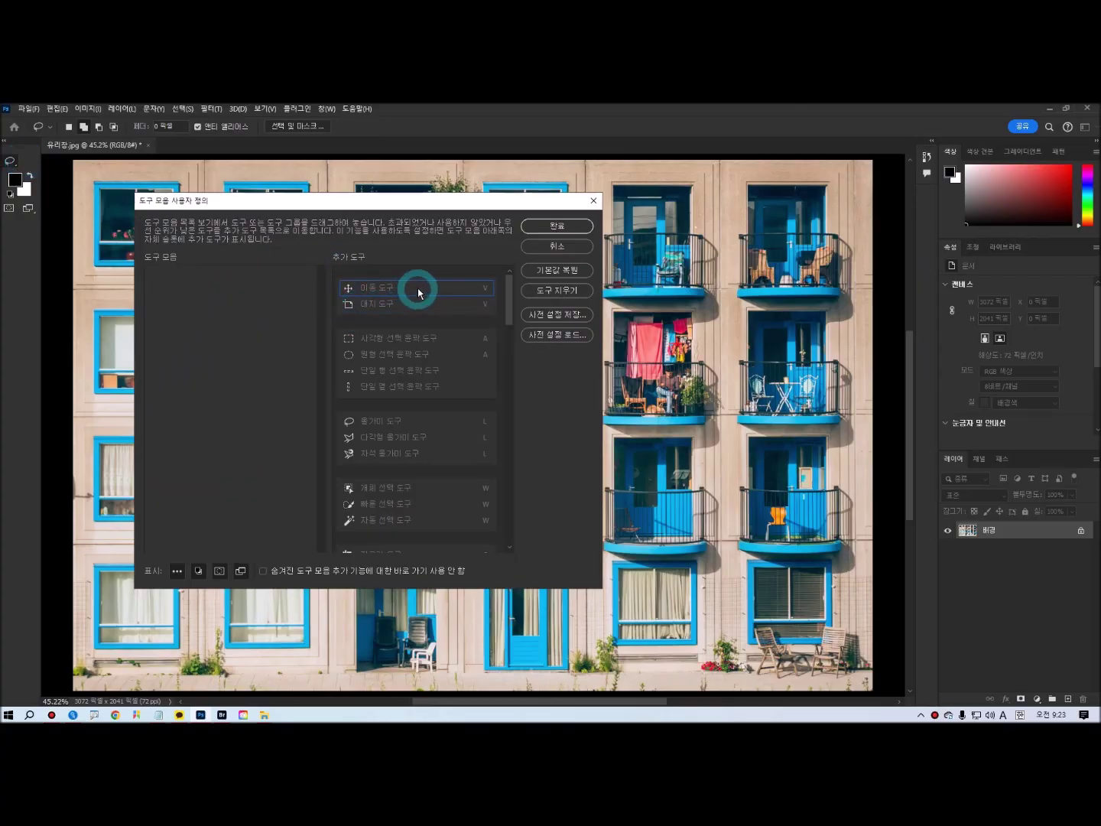
Return the Move tool, the Rectangular Marquee tool and the whole Lasso tool group from the extra tools to the toolbar
{"action": "left_click_drag", "start_coordinate": [417, 292], "coordinate": [229, 285]}
{"action": "left_click_drag", "start_coordinate": [414, 322], "coordinate": [221, 332]}
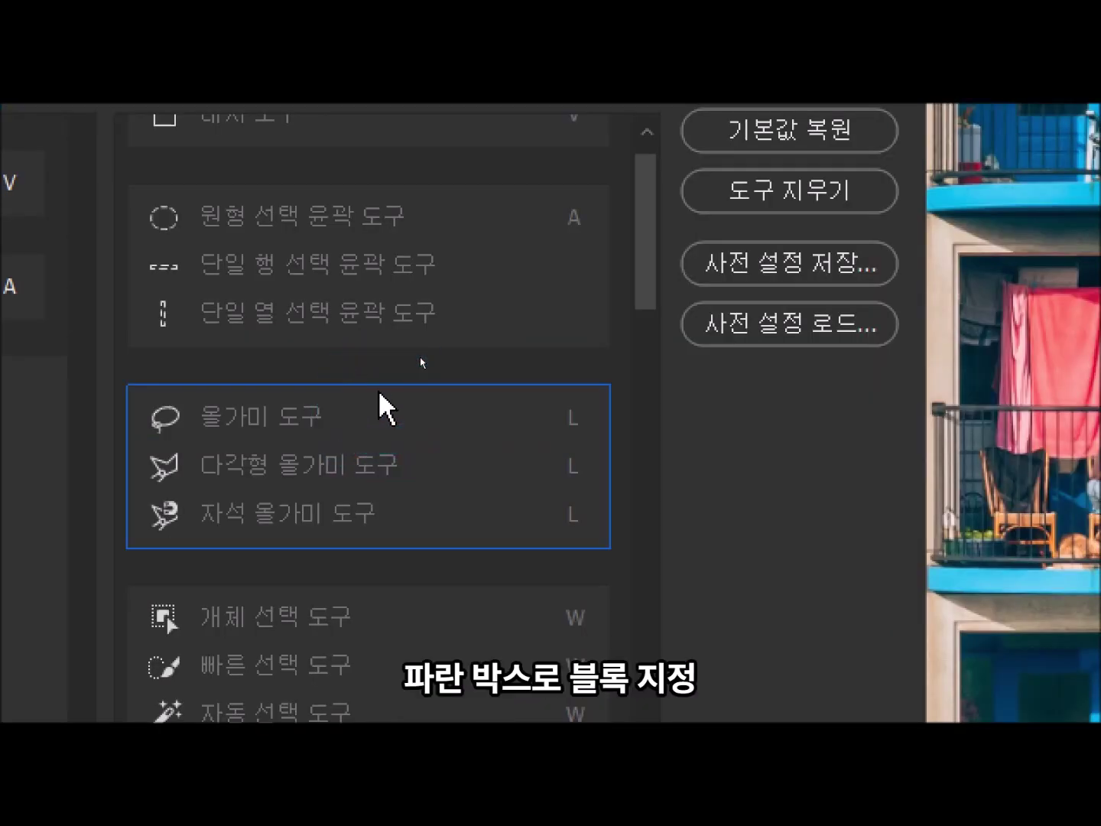
{"action": "mouse_move", "coordinate": [380, 395]}
{"action": "left_mouse_down"}
{"action": "mouse_move", "coordinate": [259, 346]}
{"action": "mouse_move", "coordinate": [216, 357]}
{"action": "mouse_move", "coordinate": [305, 424]}
{"action": "left_mouse_up"}
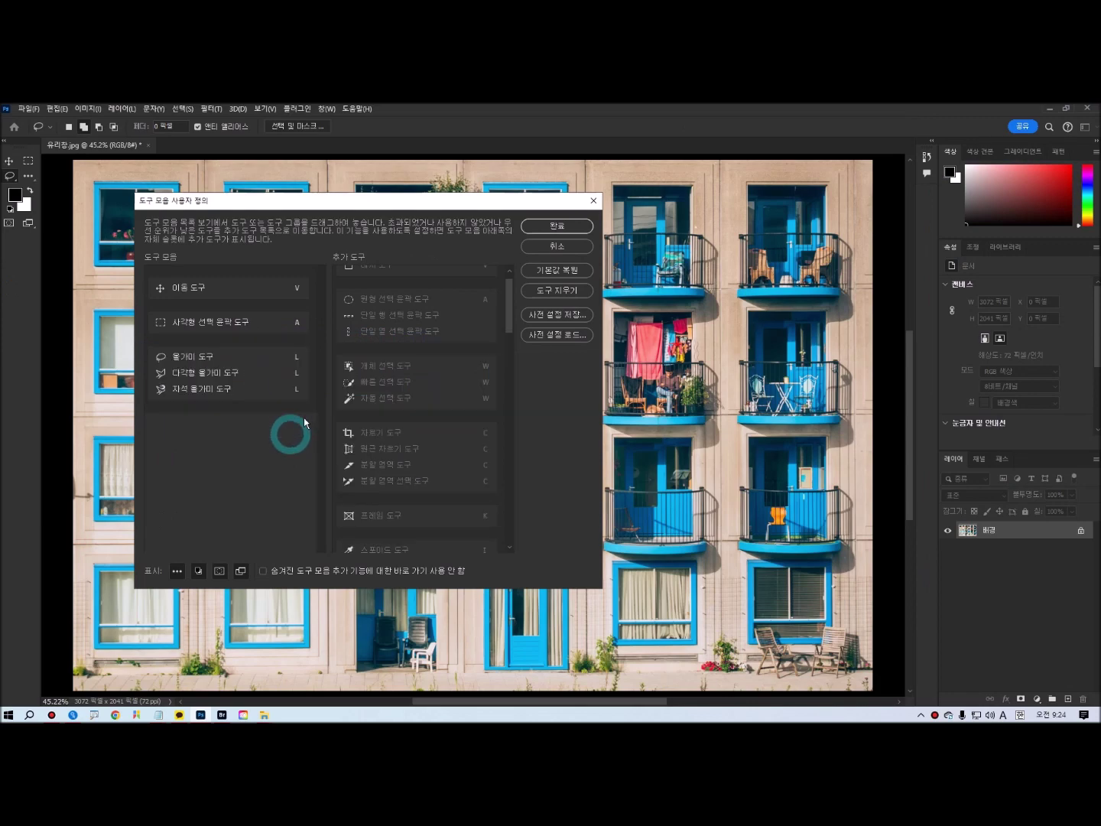
Add the whole Object Selection tool group and the Crop tool to the toolbar, and open the dialog for saving the toolbar preset
{"action": "left_click_drag", "start_coordinate": [349, 382], "coordinate": [229, 443]}
{"action": "left_click_drag", "start_coordinate": [349, 432], "coordinate": [229, 489]}
{"action": "left_click", "coordinate": [560, 314]}
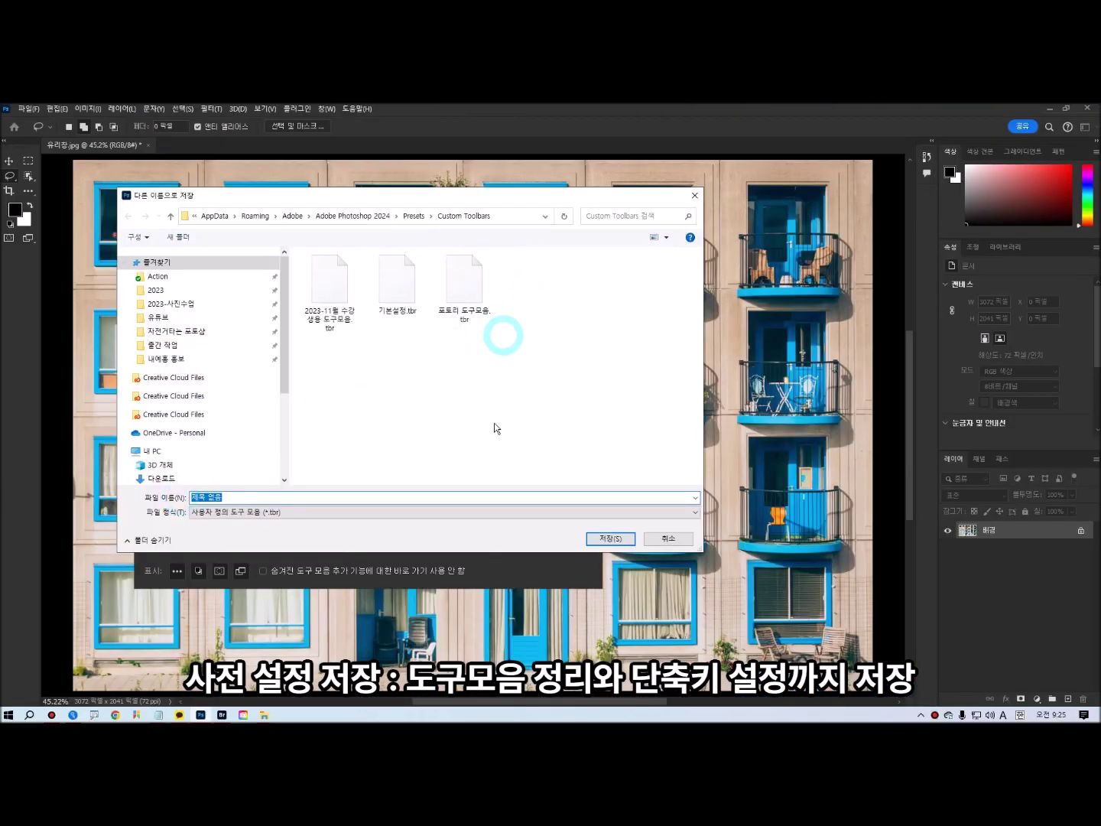
{"action": "left_click", "coordinate": [676, 539]}
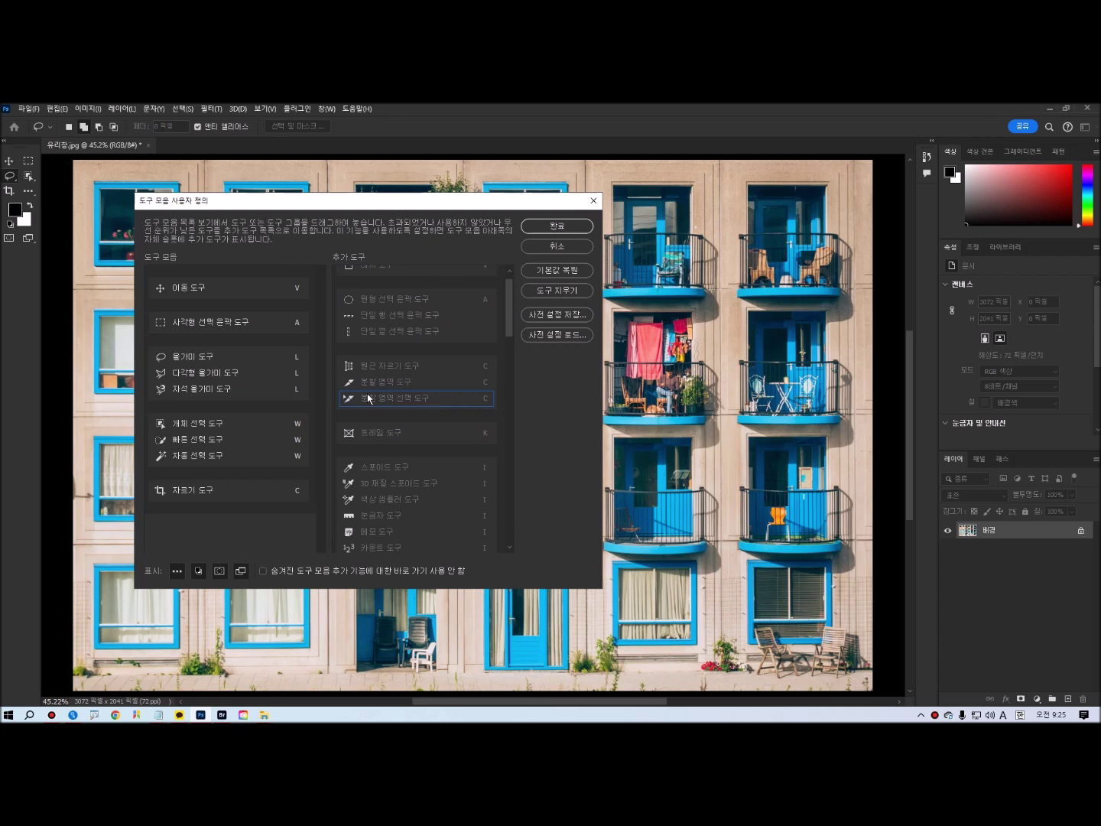
Restore the default toolbar, and load and accept the saved toolbar preset 2023-11월 수강생용 도구모음.tbr
{"action": "left_click", "coordinate": [555, 271]}
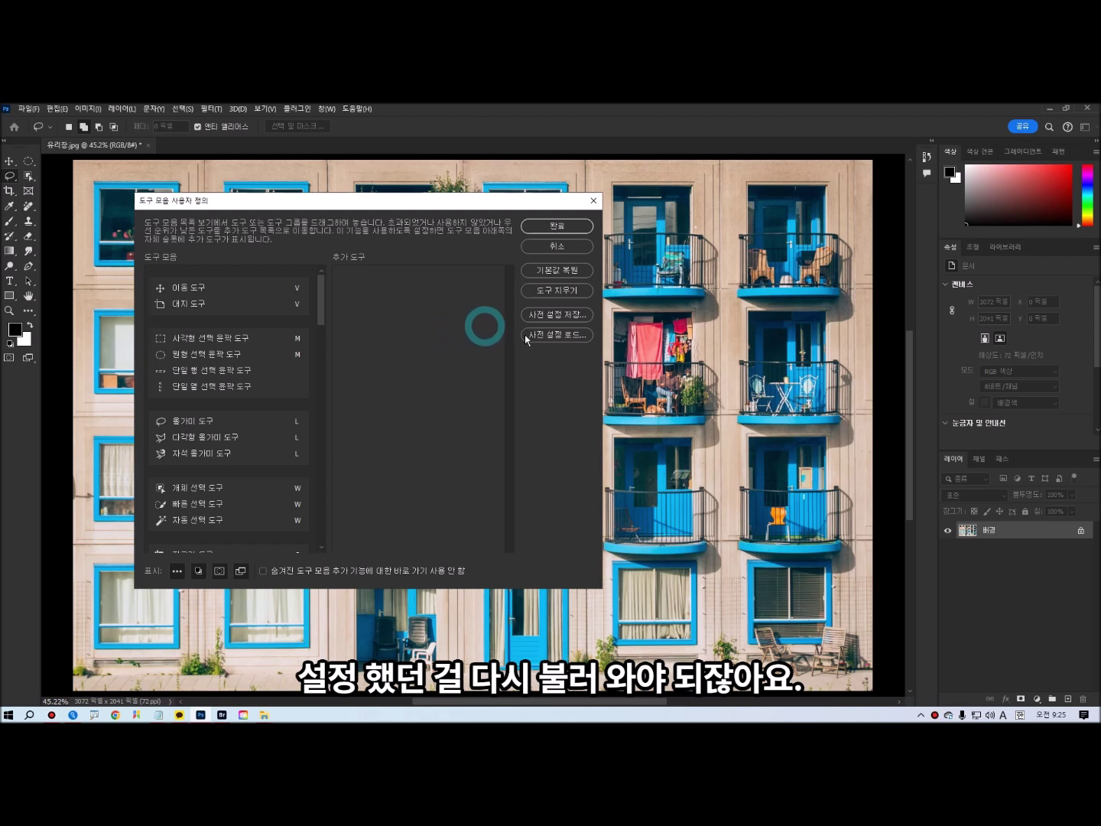
{"action": "left_click", "coordinate": [561, 336]}
{"action": "left_click", "coordinate": [334, 297]}
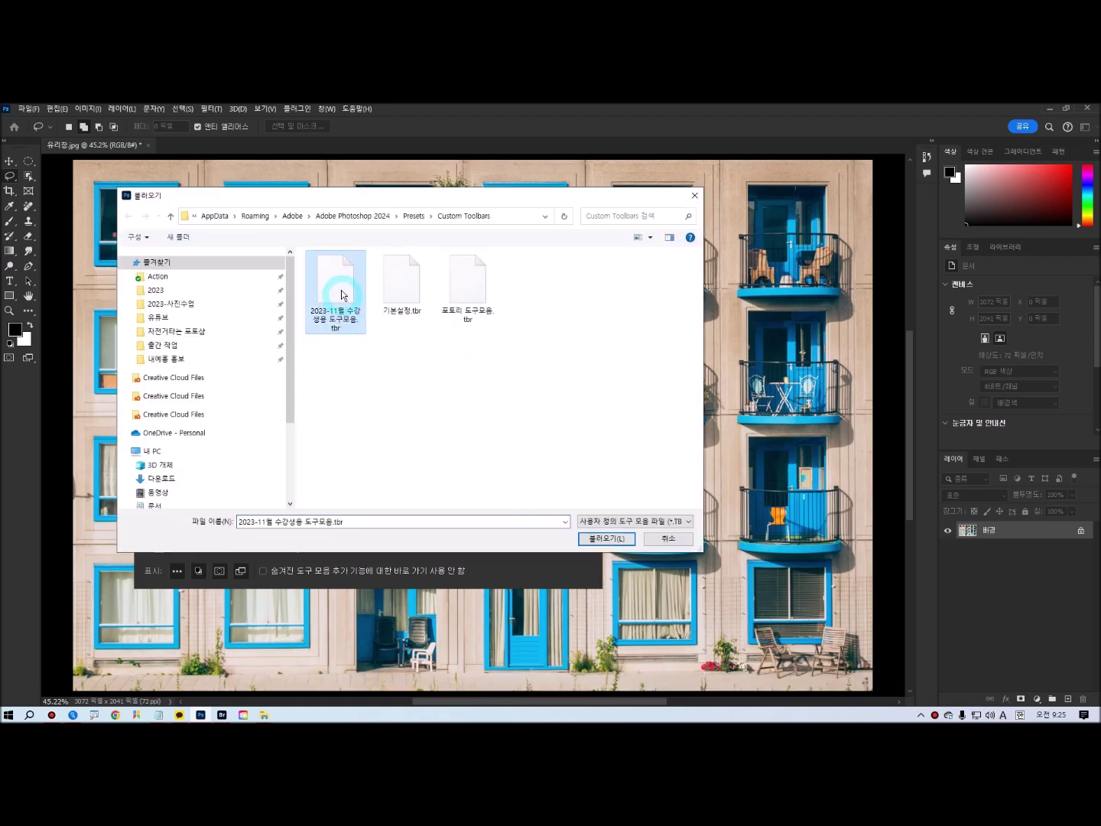
{"action": "left_click", "coordinate": [600, 539]}
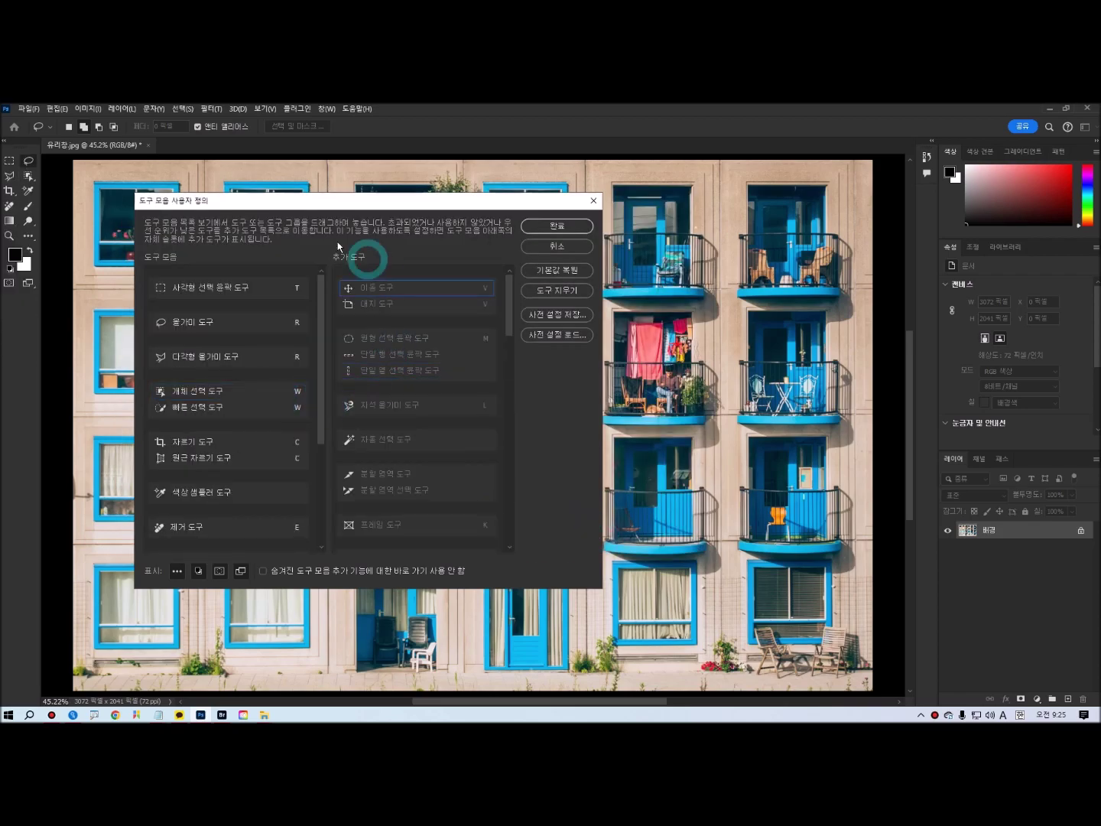
{"action": "left_click", "coordinate": [557, 220]}
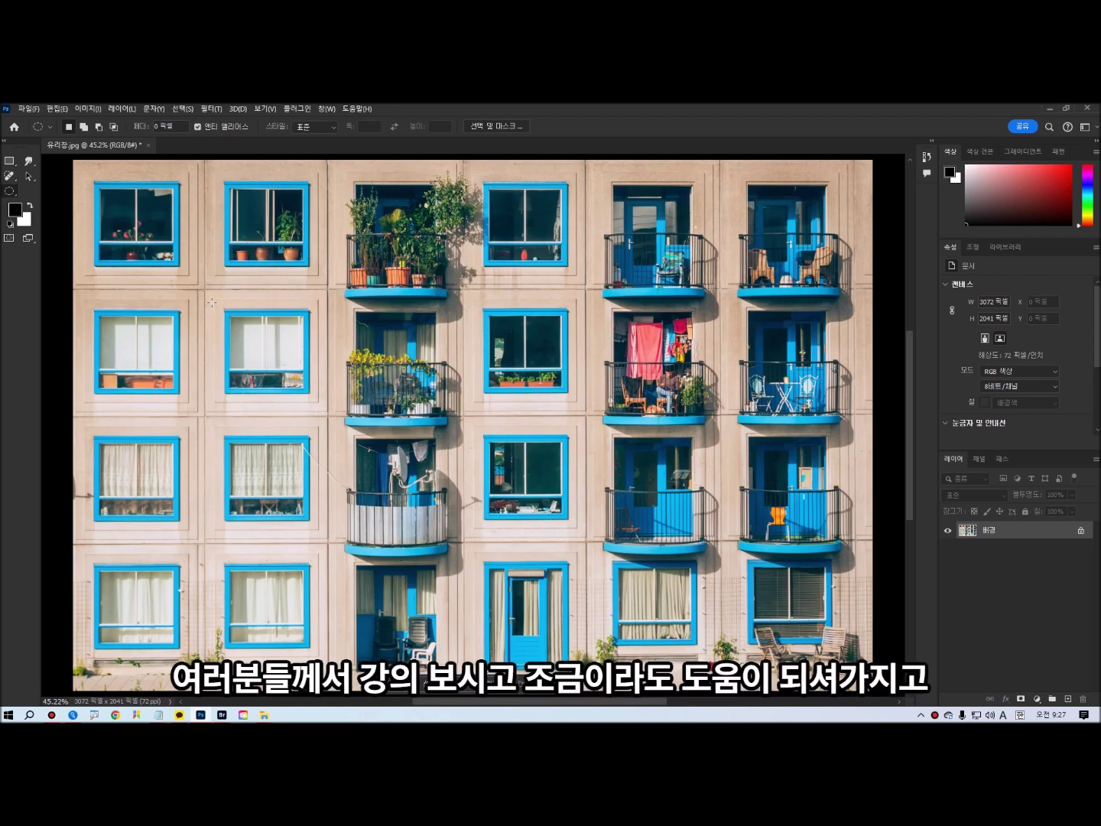
{"action": "left_click", "coordinate": [440, 308]}
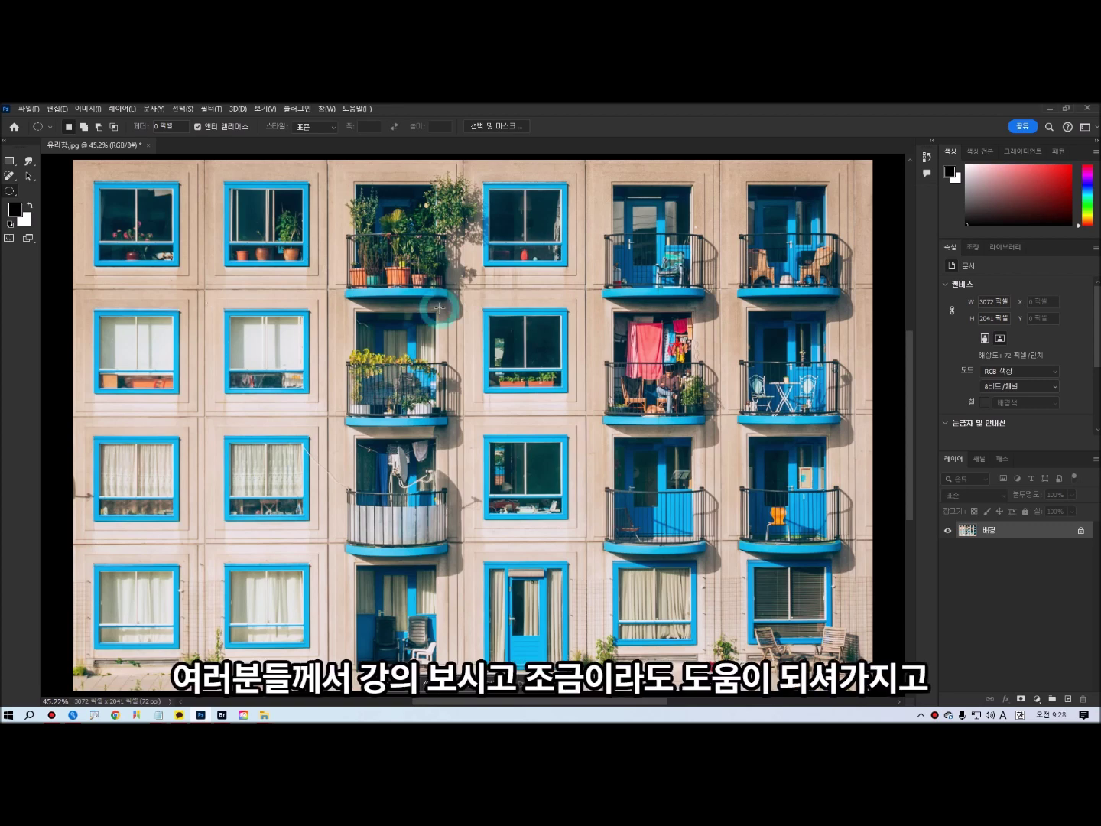